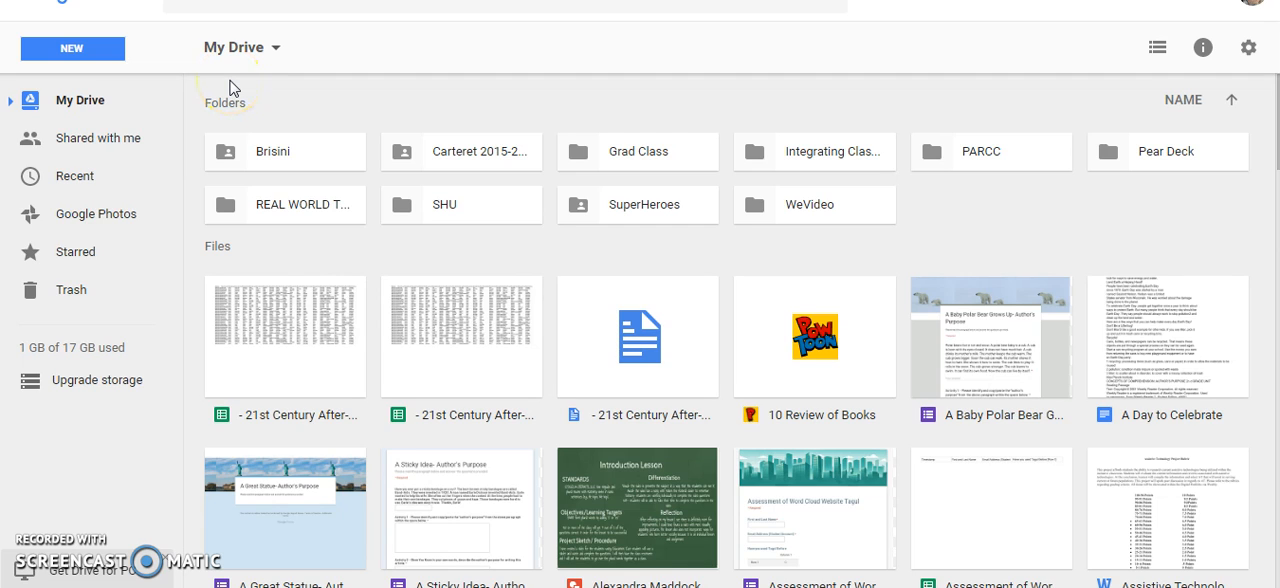
Create a new blank Google Form from My Drive
{"action": "left_click", "coordinate": [97, 57]}
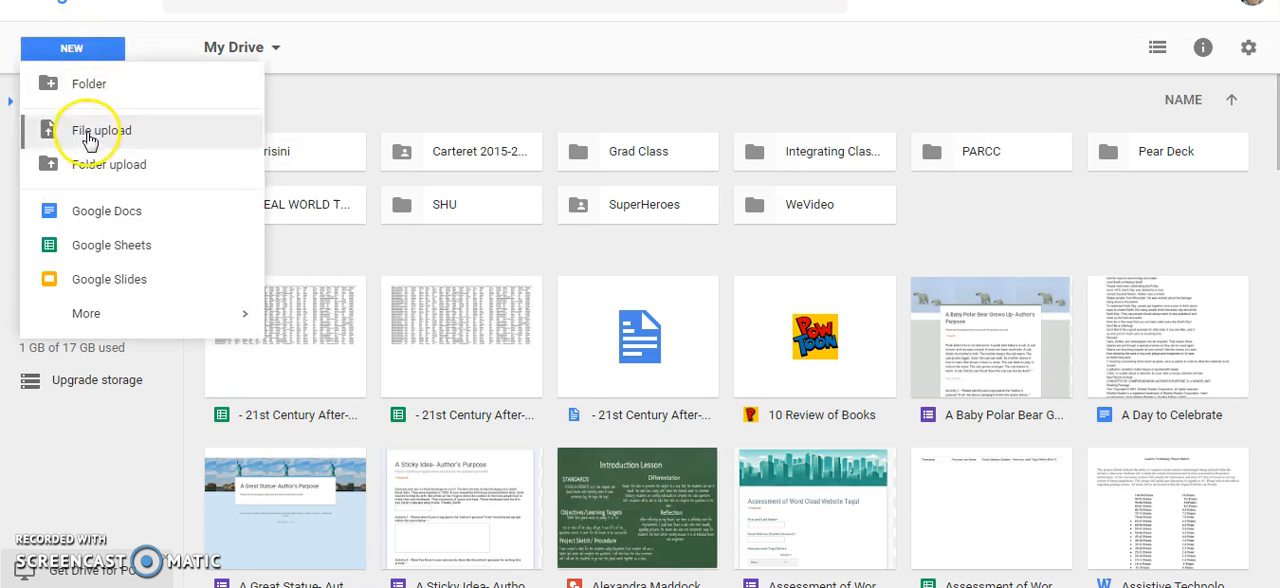
{"action": "mouse_move", "coordinate": [101, 316]}
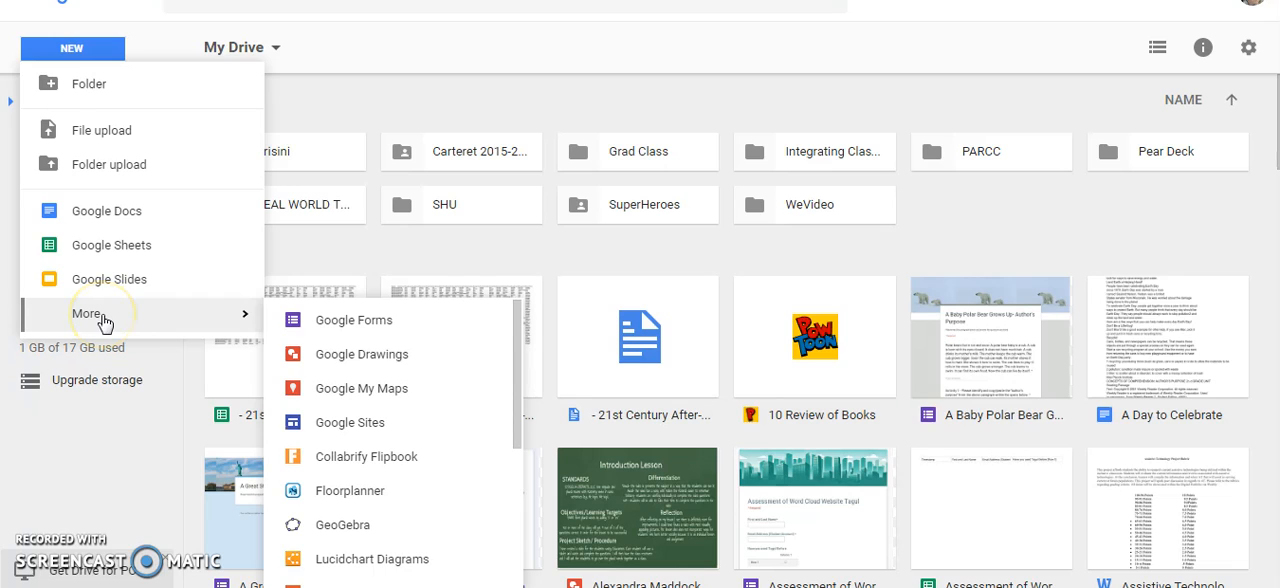
{"action": "left_click", "coordinate": [344, 321]}
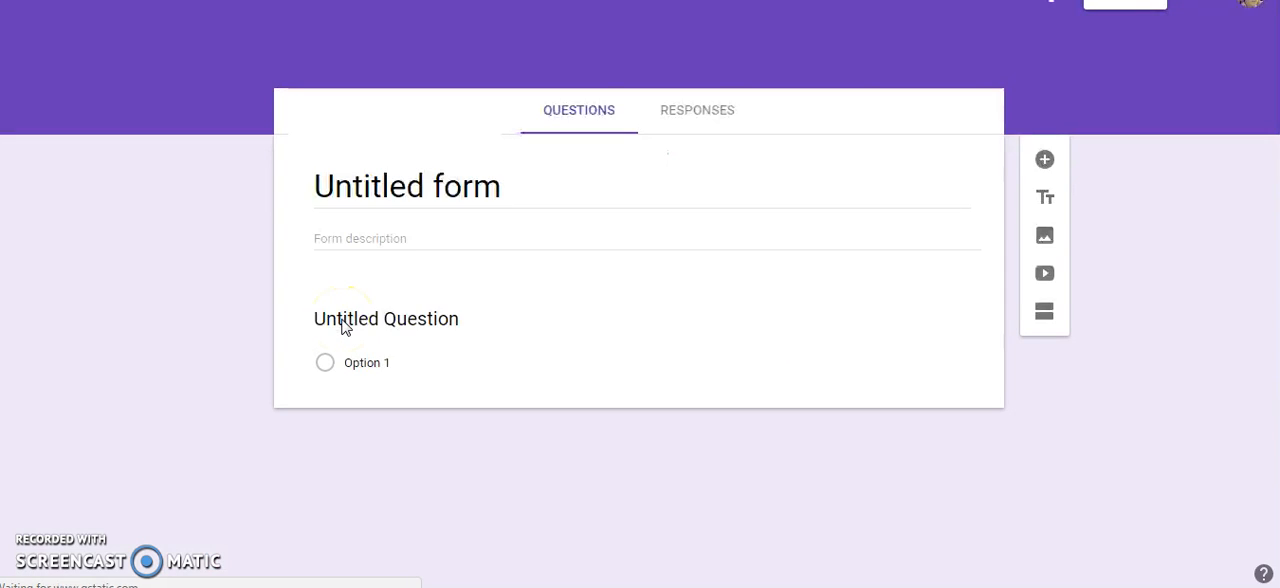
{"action": "left_click", "coordinate": [344, 325]}
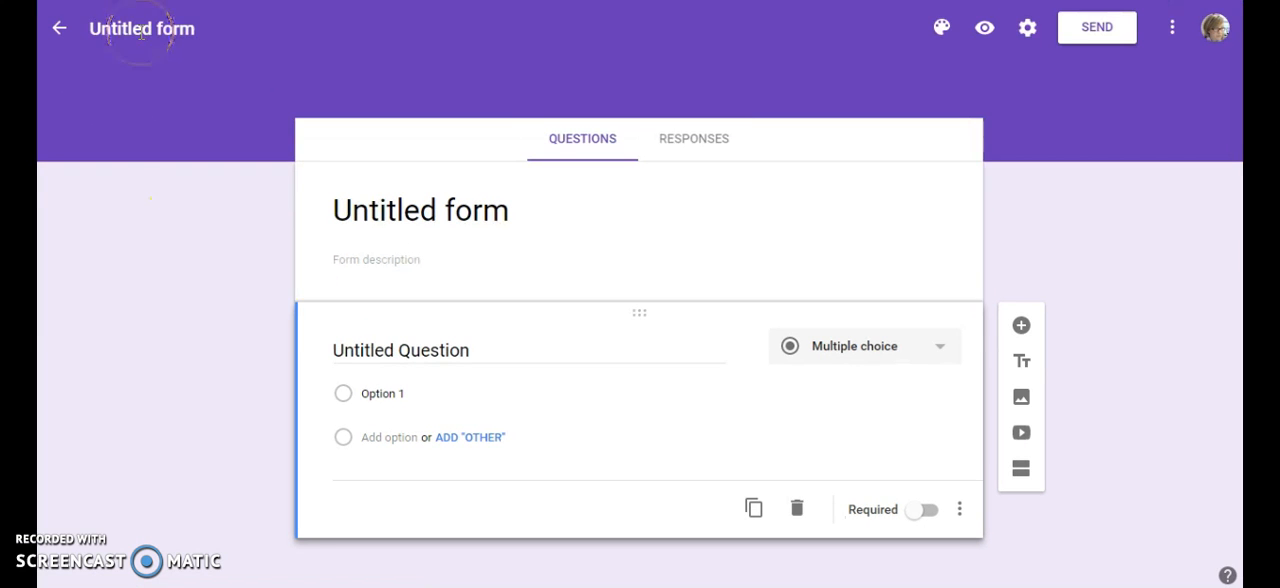
Title the form "Common Sense Education Unit 2 My Online Code Grades 9-12"
{"action": "left_click", "coordinate": [155, 33]}
{"action": "left_click", "coordinate": [134, 35]}
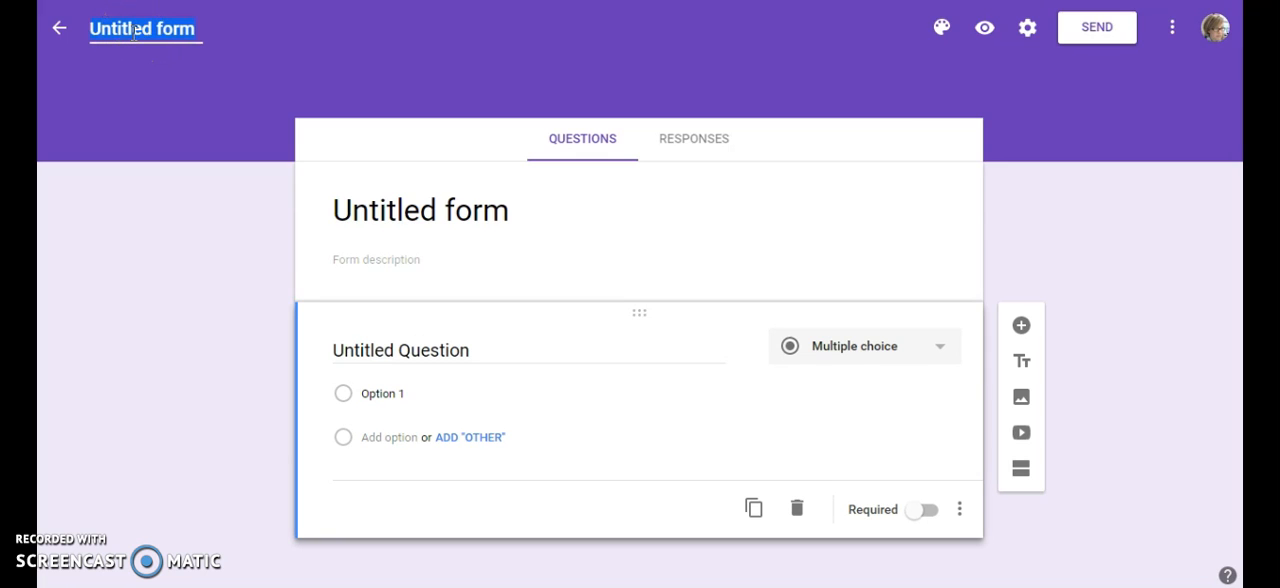
{"action": "type", "text": "Common Sense Education Unit 2 My Online Code Grades 9-12"}
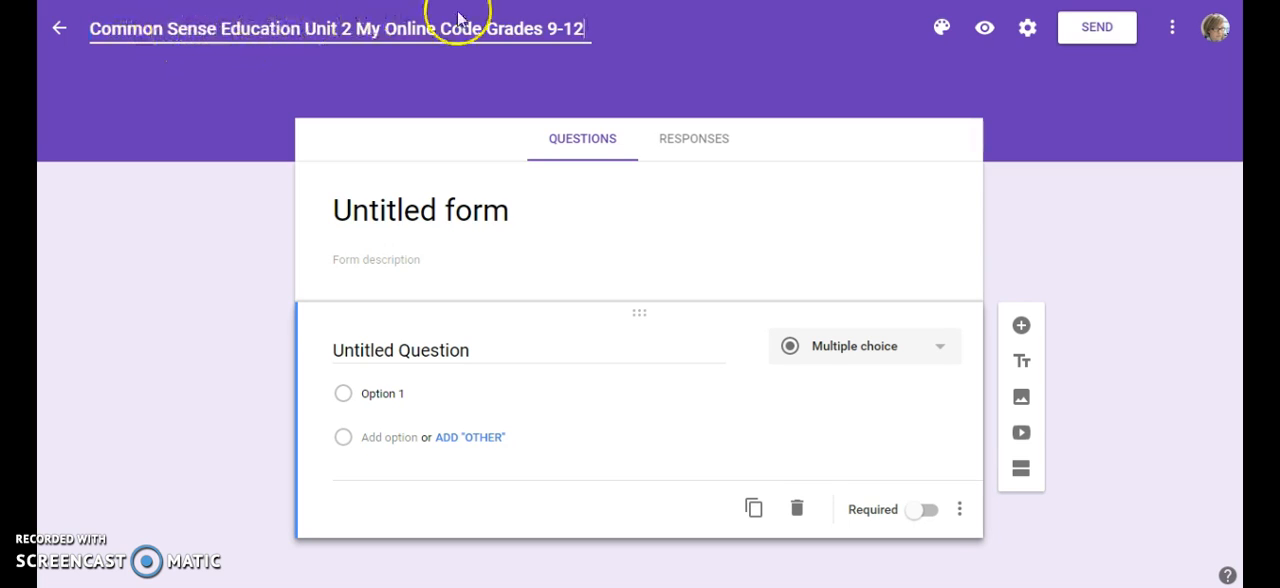
{"action": "left_click", "coordinate": [622, 32]}
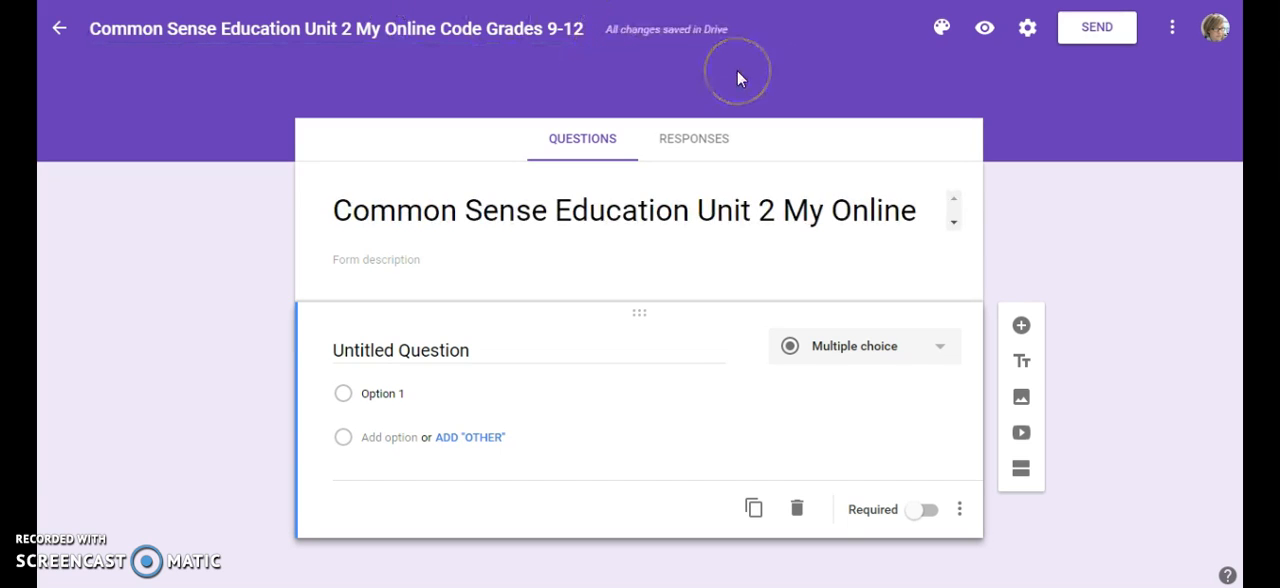
Apply the robots picture from the Work and School themes as the form's header, and preview the form before returning to editing
{"action": "left_click", "coordinate": [941, 30]}
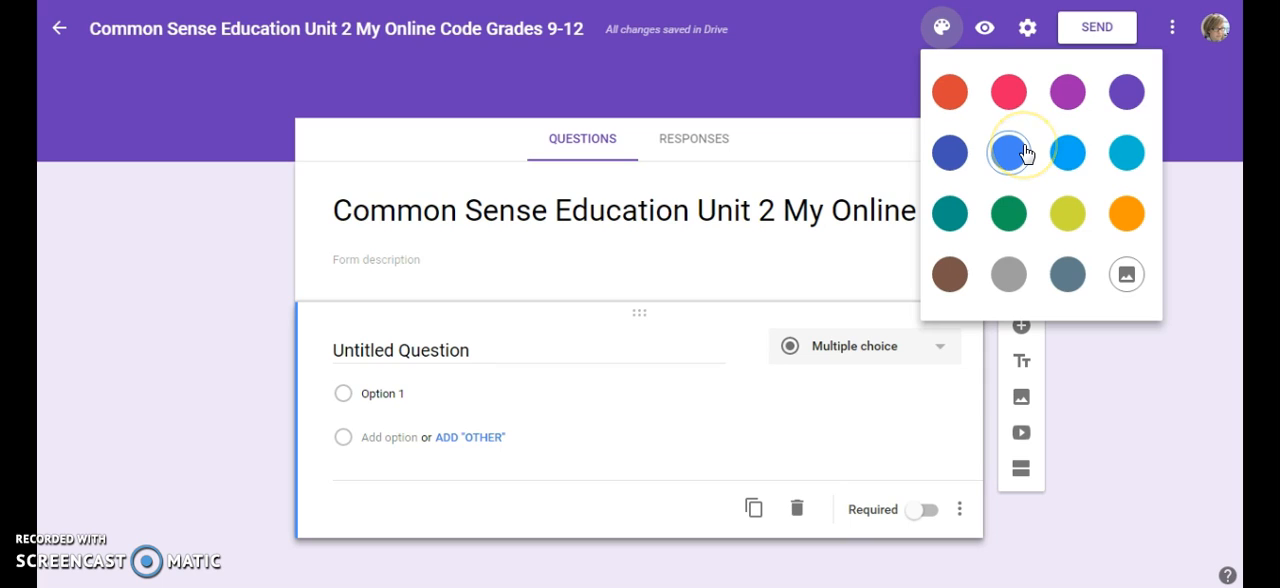
{"action": "left_click", "coordinate": [1134, 284]}
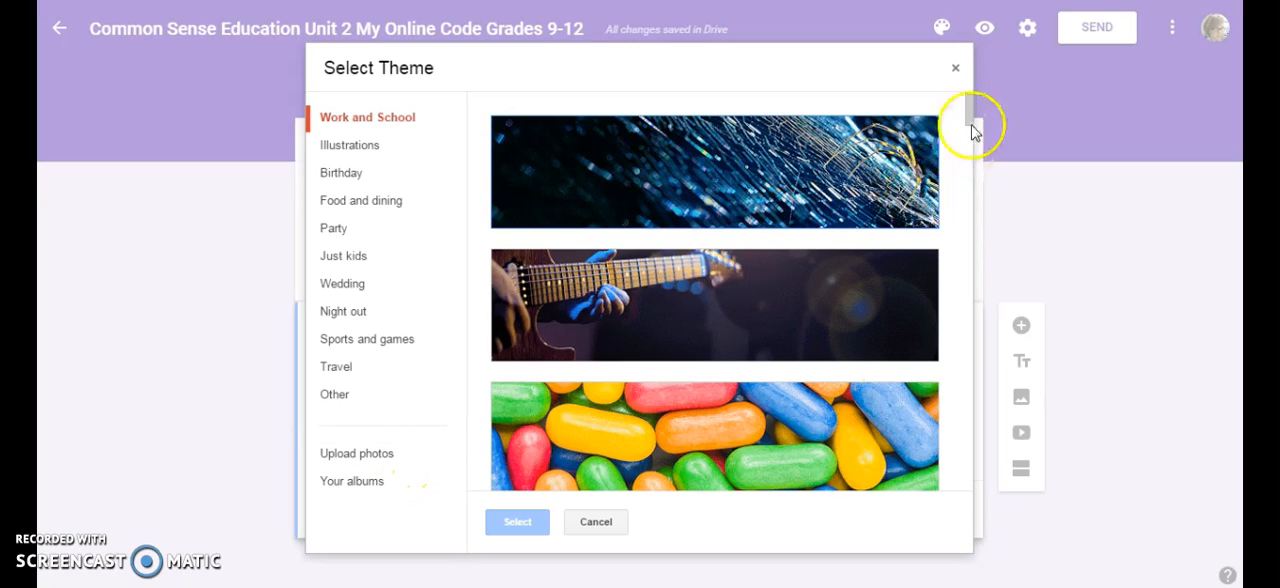
{"action": "mouse_move", "coordinate": [972, 116]}
{"action": "left_mouse_down"}
{"action": "mouse_move", "coordinate": [988, 265]}
{"action": "mouse_move", "coordinate": [980, 415]}
{"action": "left_mouse_up"}
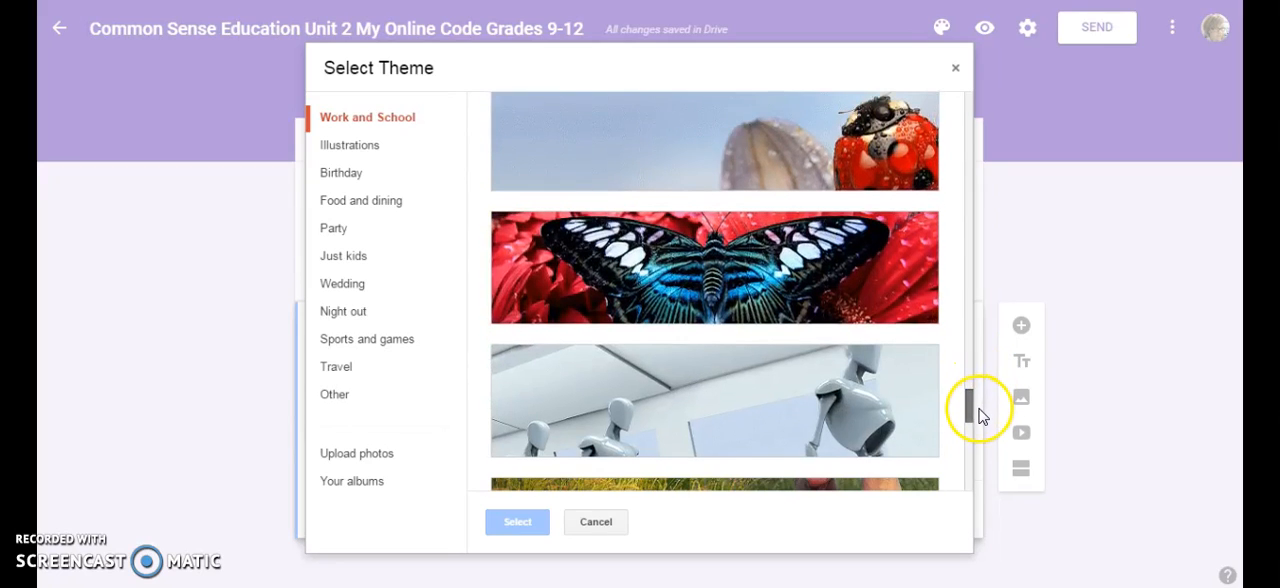
{"action": "left_click", "coordinate": [869, 427]}
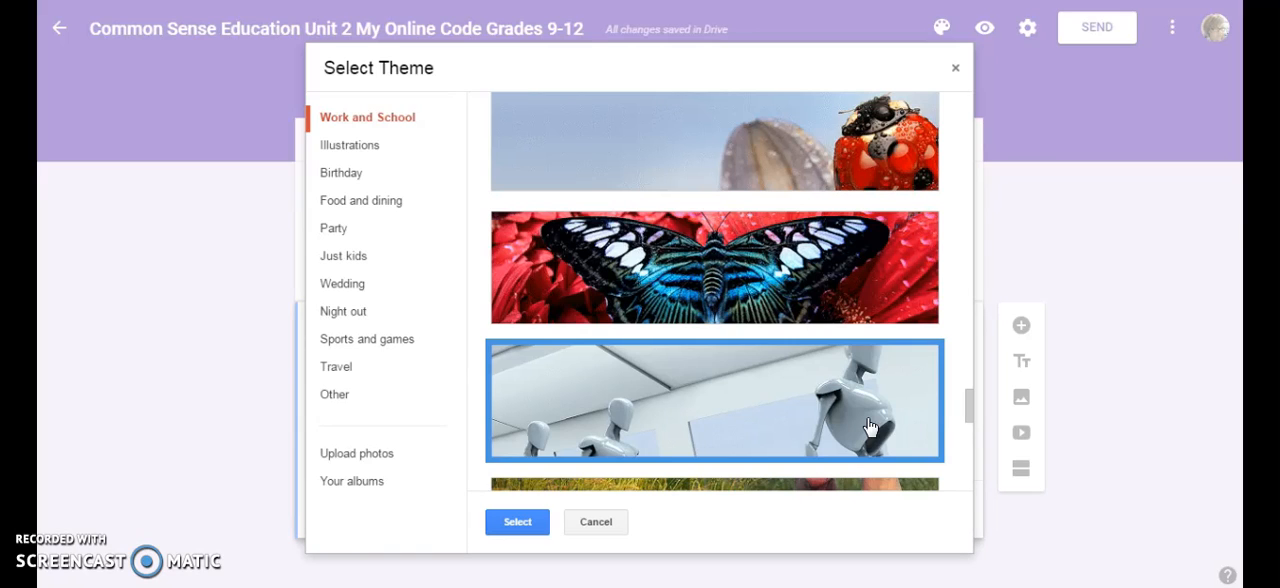
{"action": "left_click", "coordinate": [518, 527]}
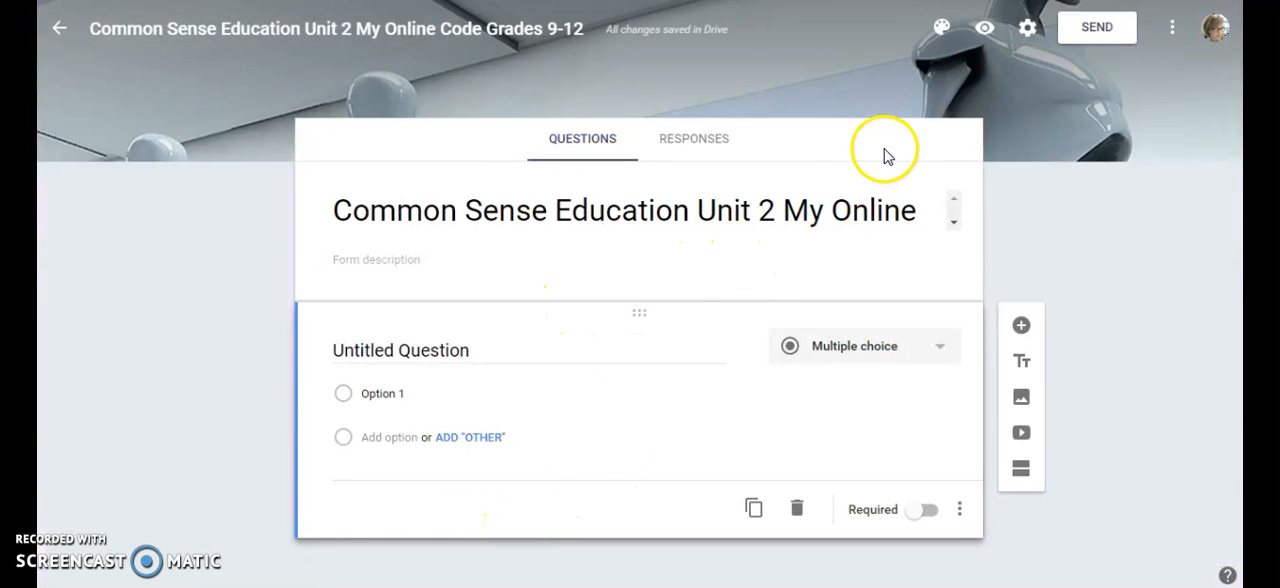
{"action": "left_click", "coordinate": [985, 30]}
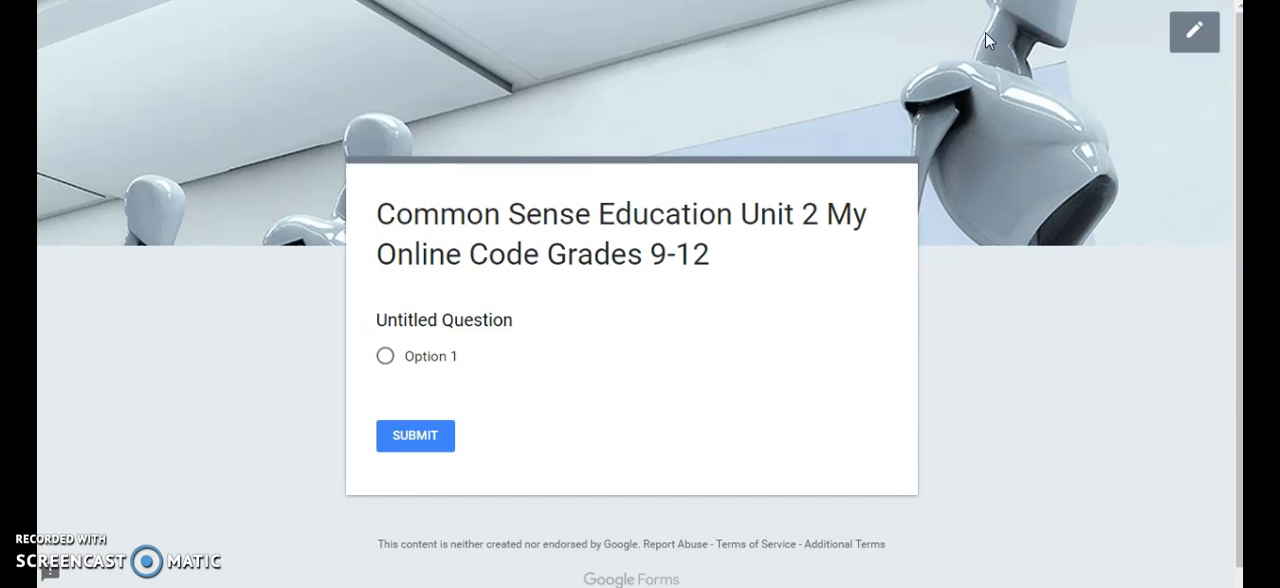
{"action": "left_click", "coordinate": [1184, 38]}
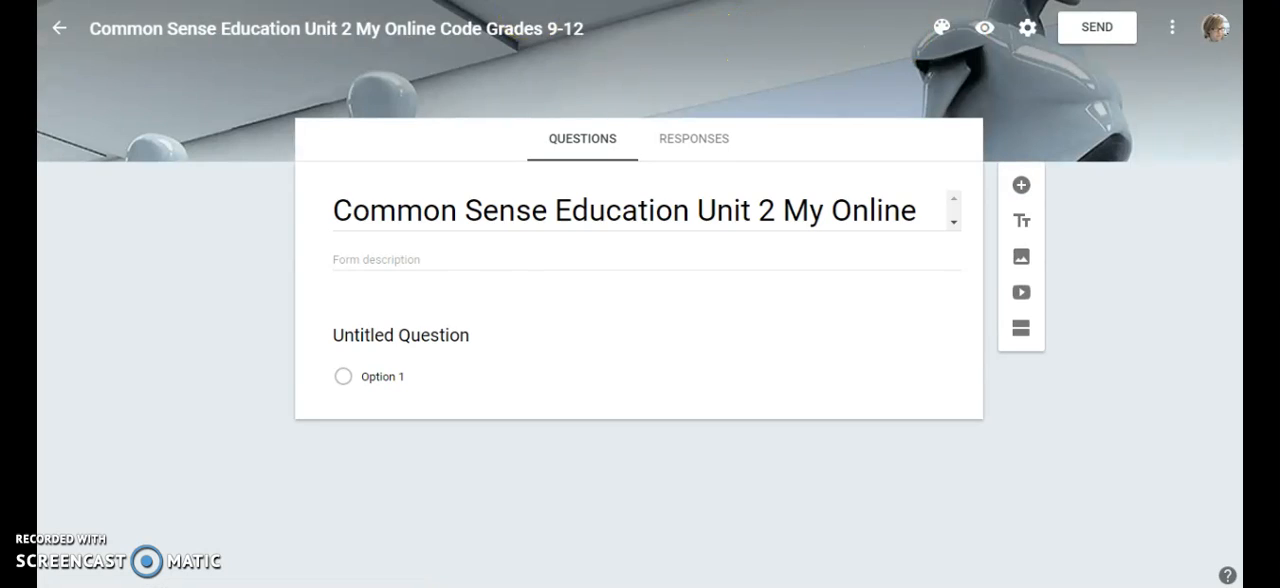
In the form settings, enable collecting email addresses and showing a progress bar
{"action": "left_click", "coordinate": [1013, 30]}
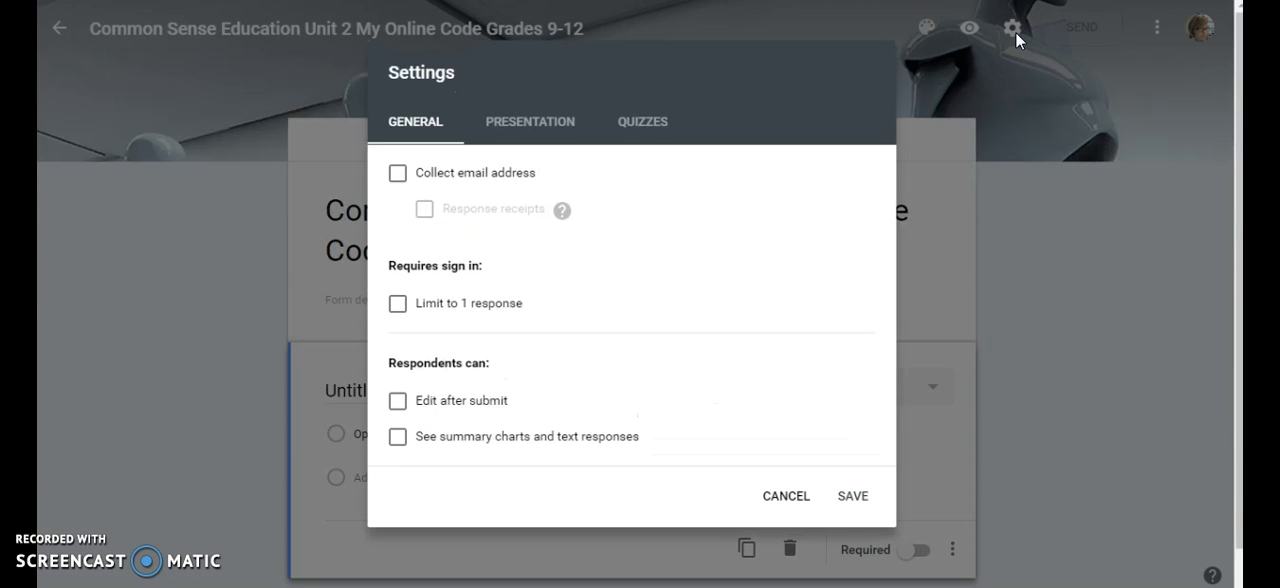
{"action": "left_click", "coordinate": [401, 121]}
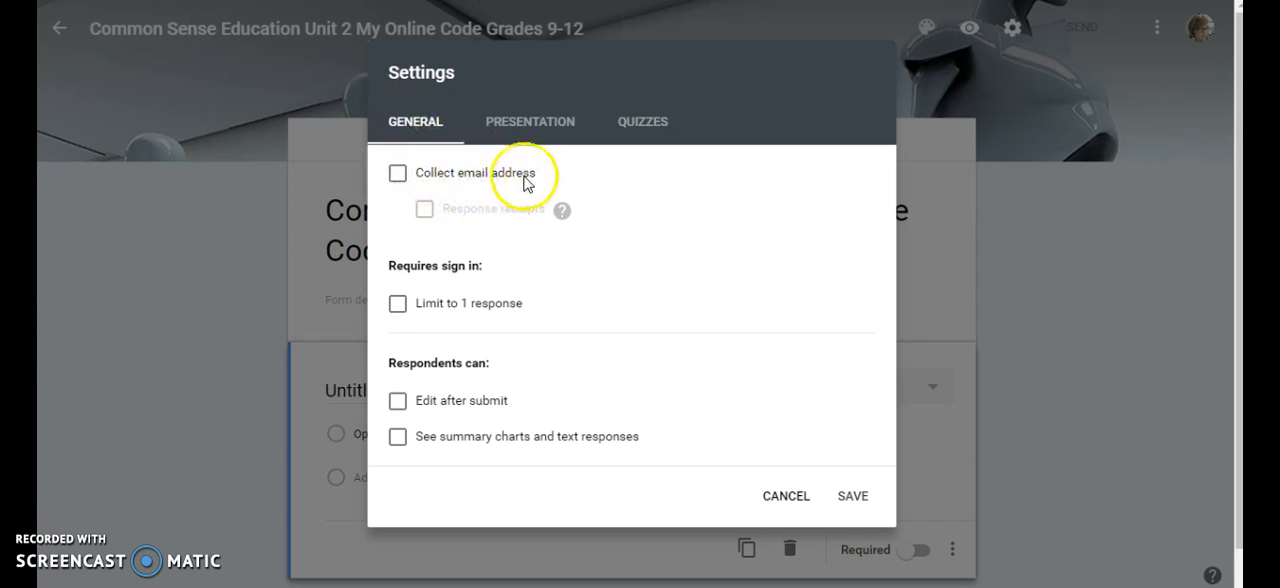
{"action": "left_click", "coordinate": [397, 174]}
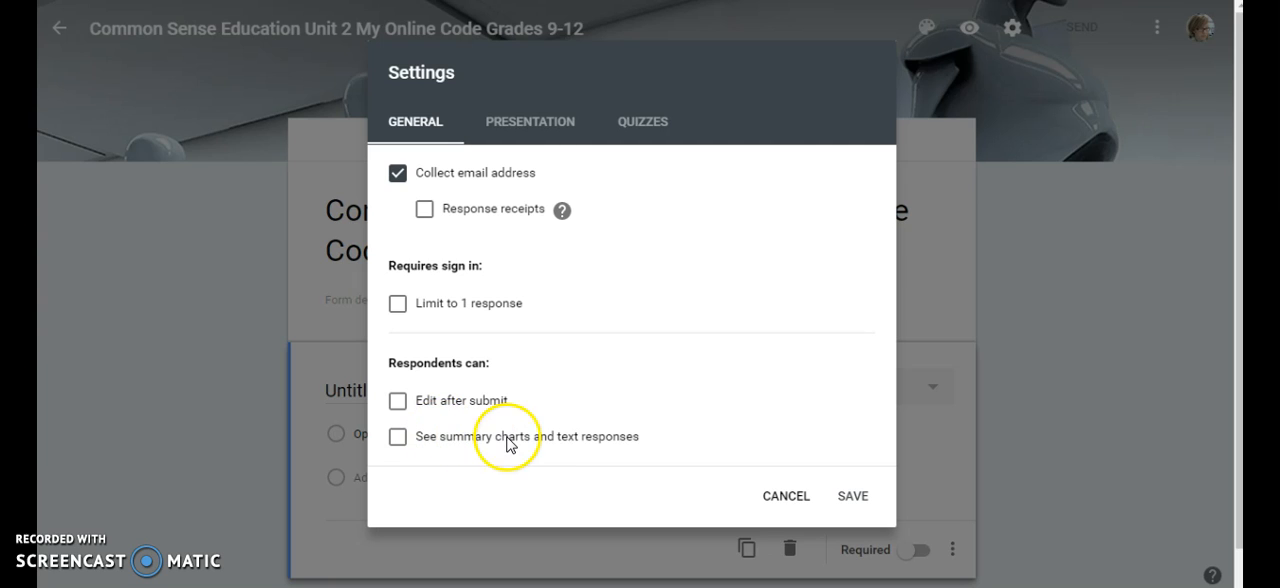
{"action": "left_click", "coordinate": [633, 441]}
{"action": "left_click", "coordinate": [607, 442]}
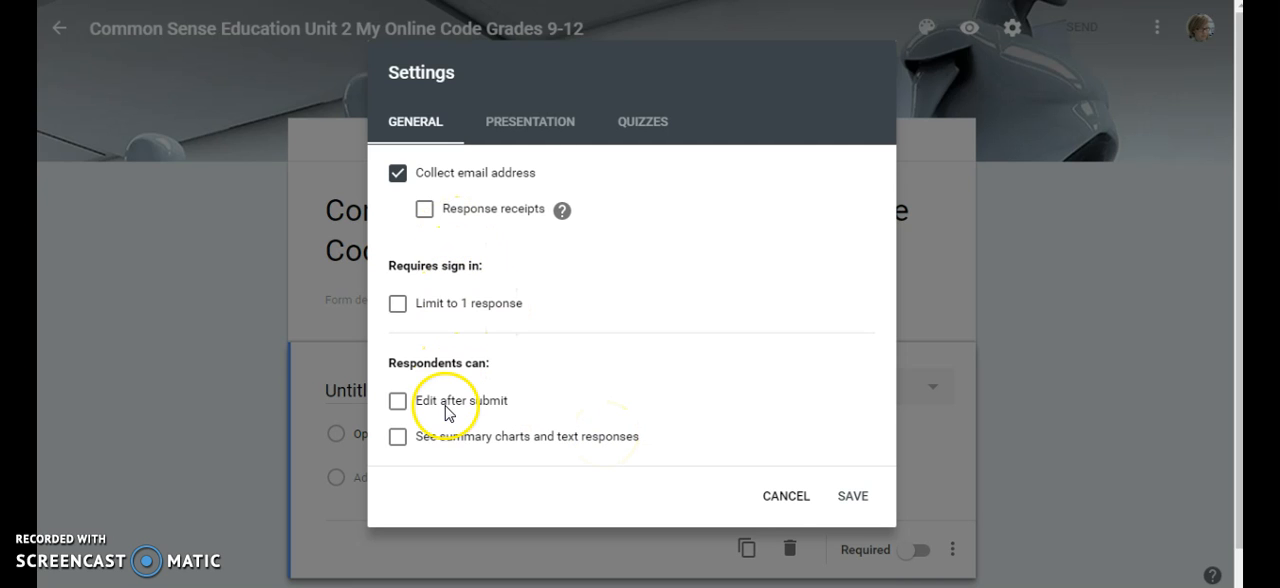
{"action": "left_click", "coordinate": [515, 137]}
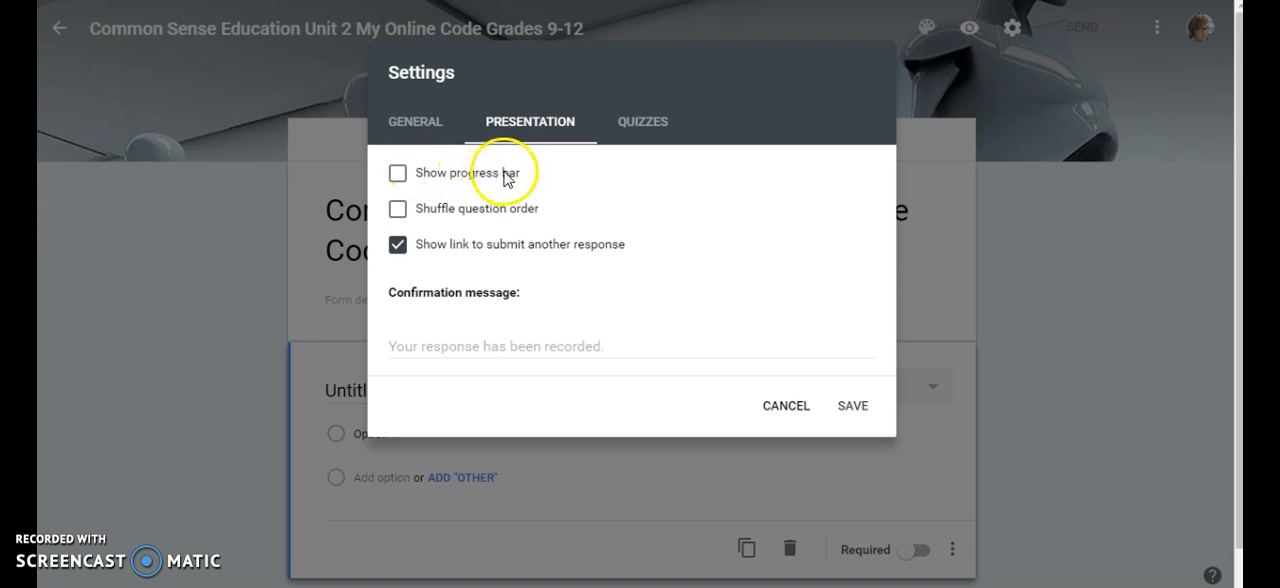
{"action": "left_click", "coordinate": [398, 175]}
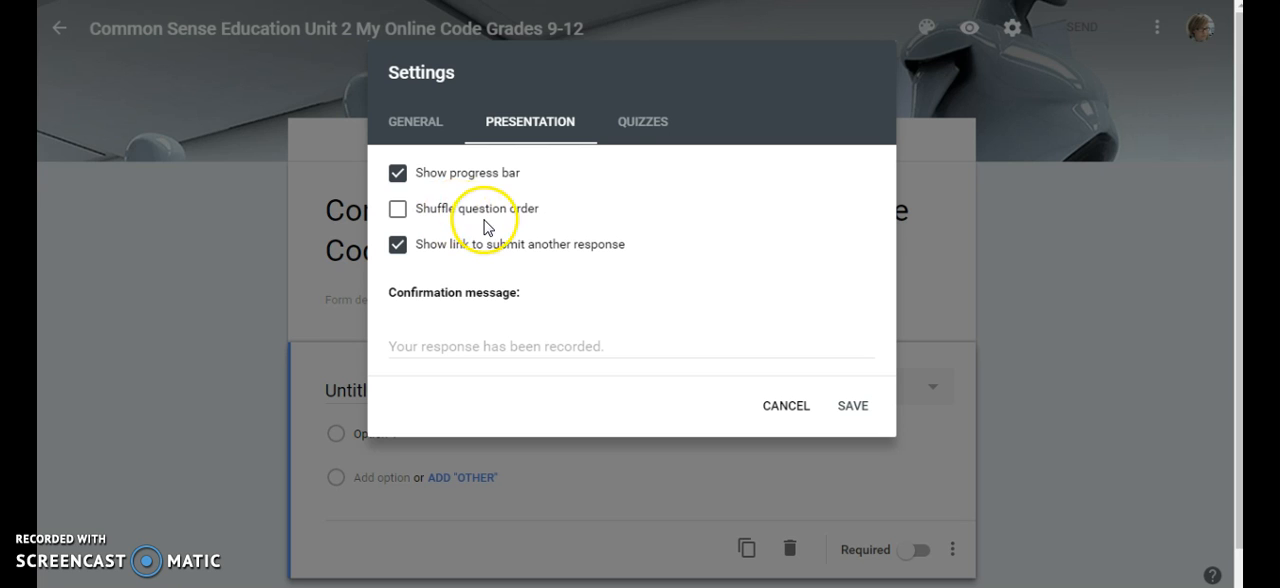
Make the form a quiz with grades released later, after manual review, and save the settings
{"action": "left_click", "coordinate": [629, 122]}
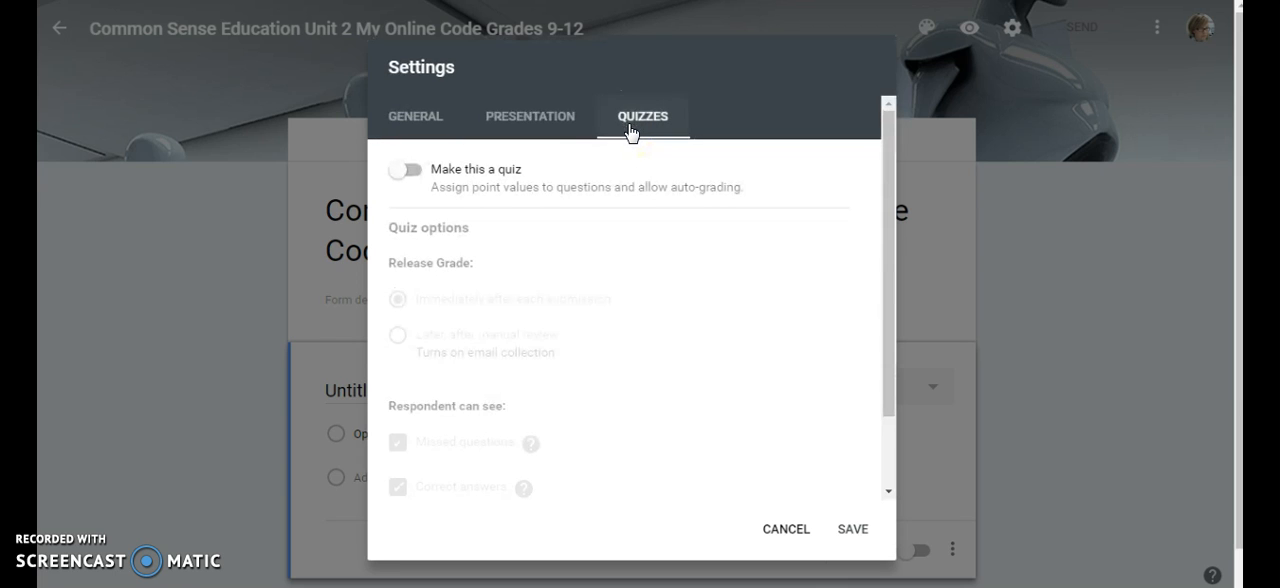
{"action": "left_click", "coordinate": [410, 171]}
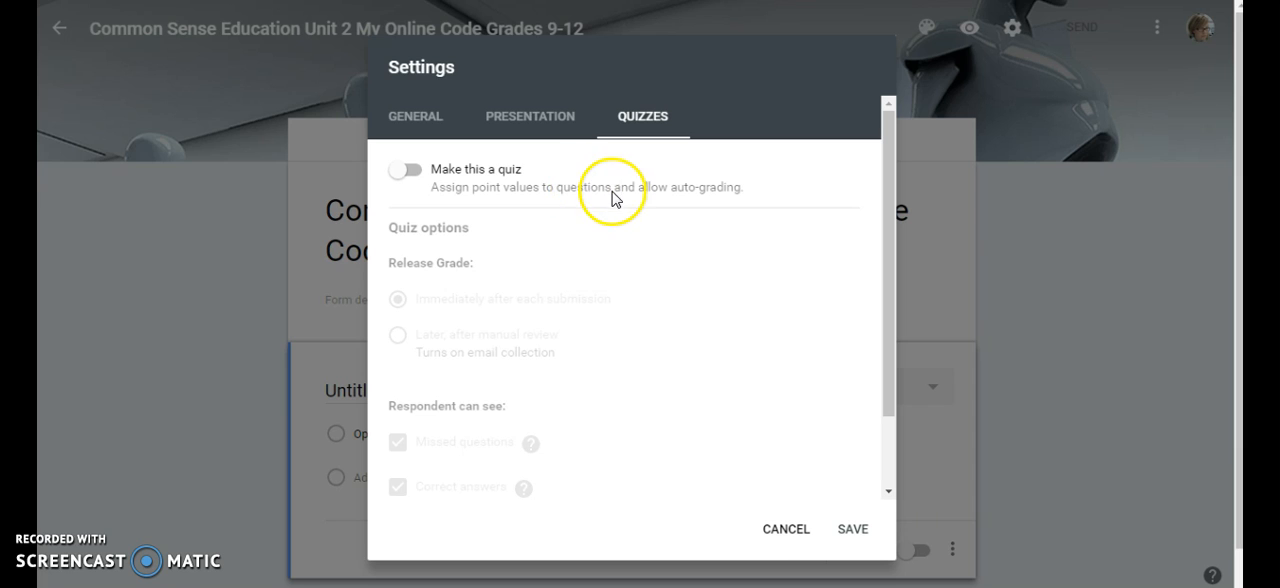
{"action": "left_click", "coordinate": [412, 172]}
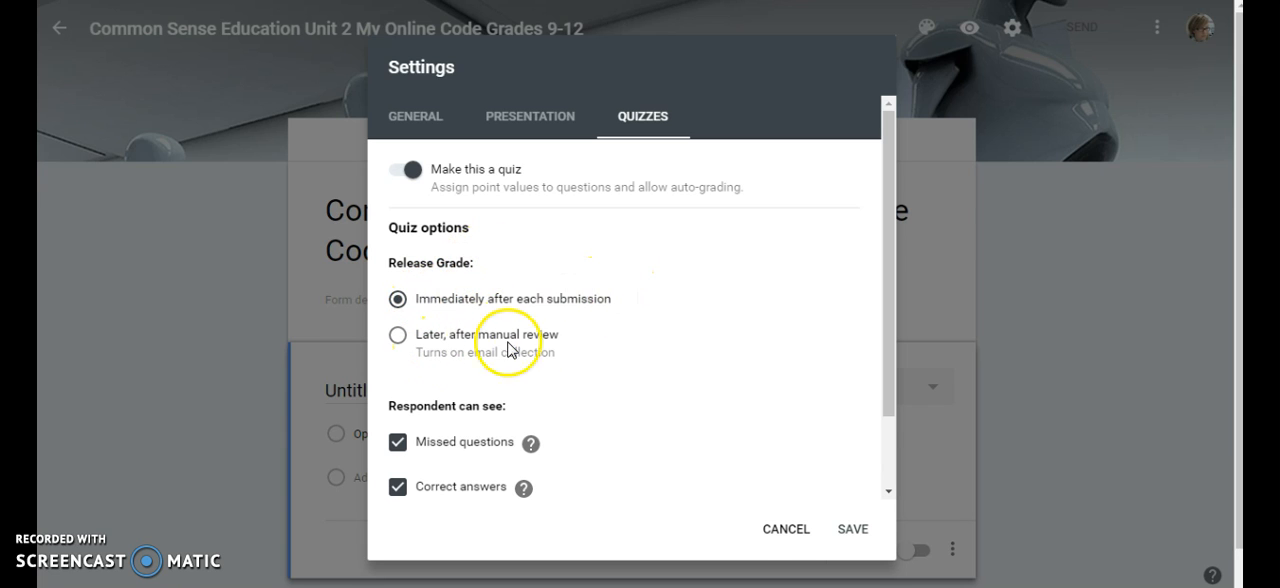
{"action": "left_click", "coordinate": [397, 336]}
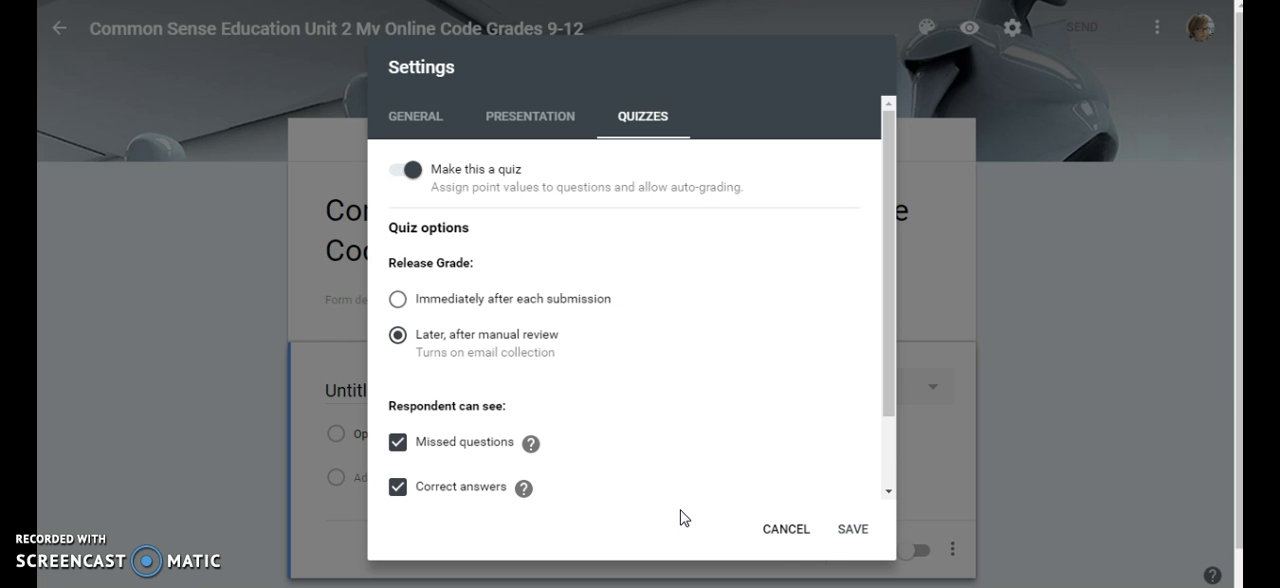
{"action": "left_click", "coordinate": [853, 535]}
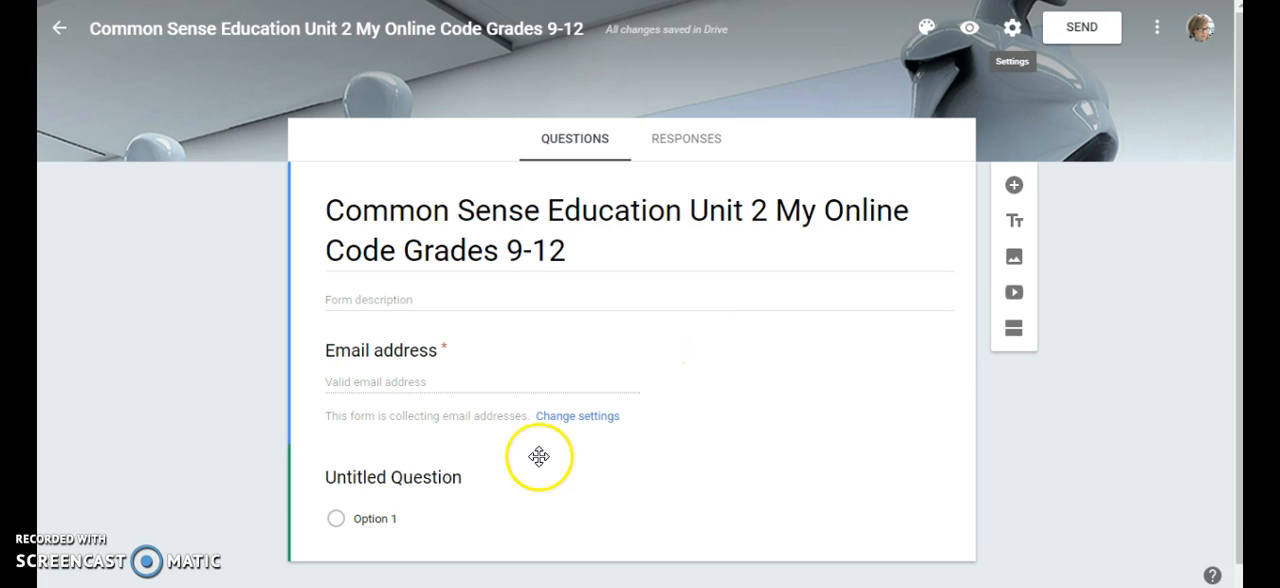
Change the untitled question from Multiple choice to the Short answer type
{"action": "left_click", "coordinate": [438, 476]}
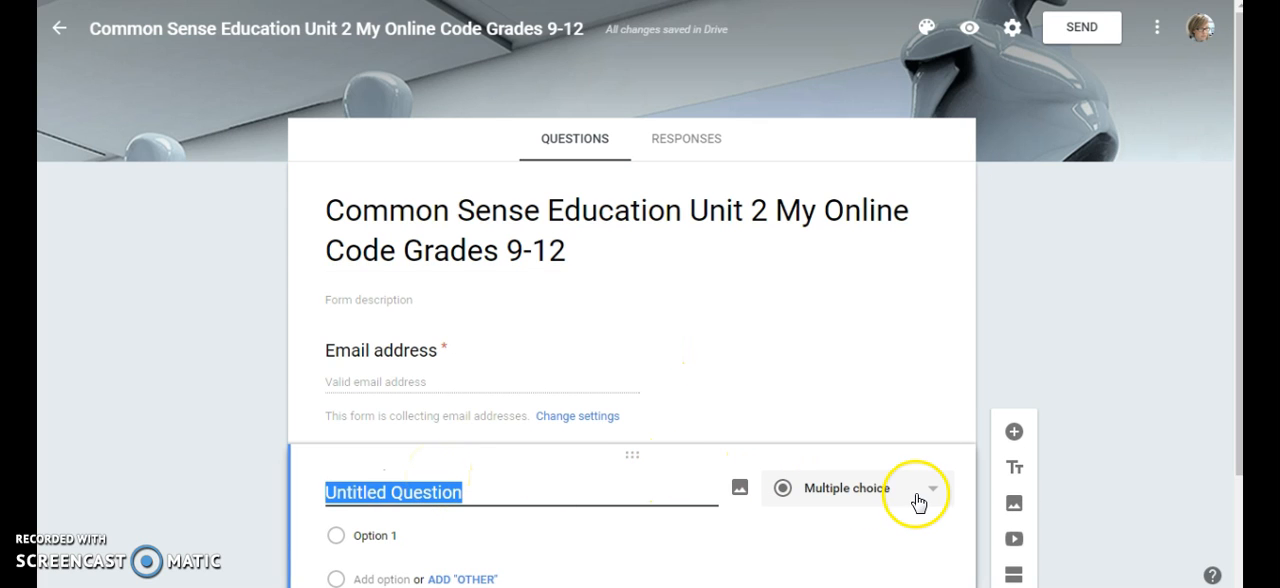
{"action": "left_click_drag", "start_coordinate": [1232, 349], "coordinate": [1240, 469]}
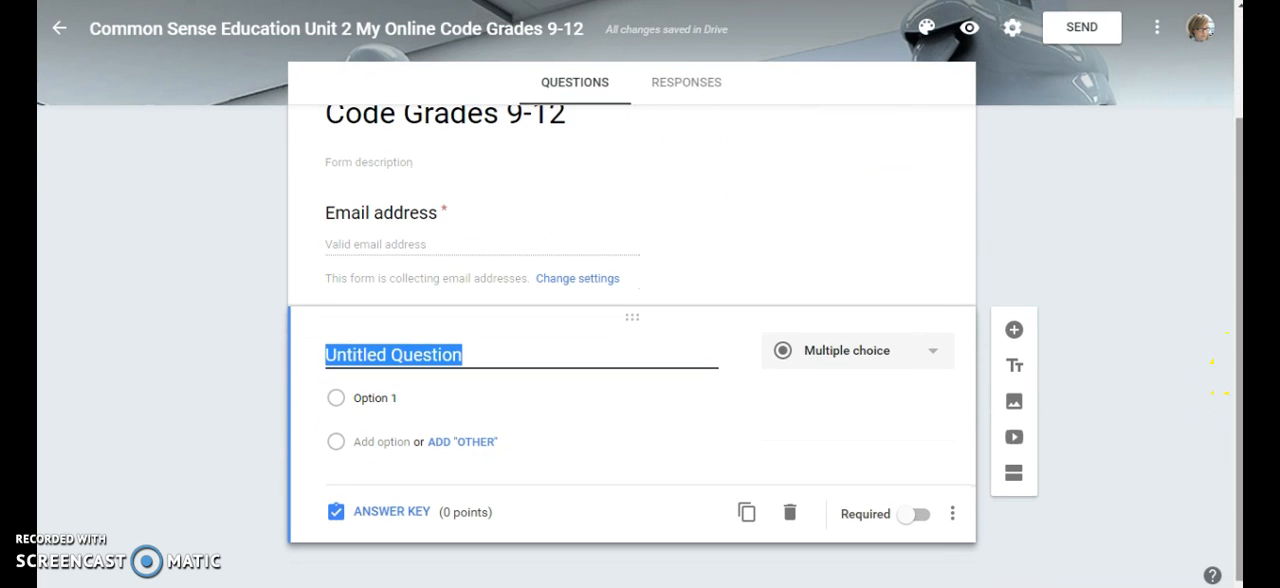
{"action": "left_click", "coordinate": [914, 366]}
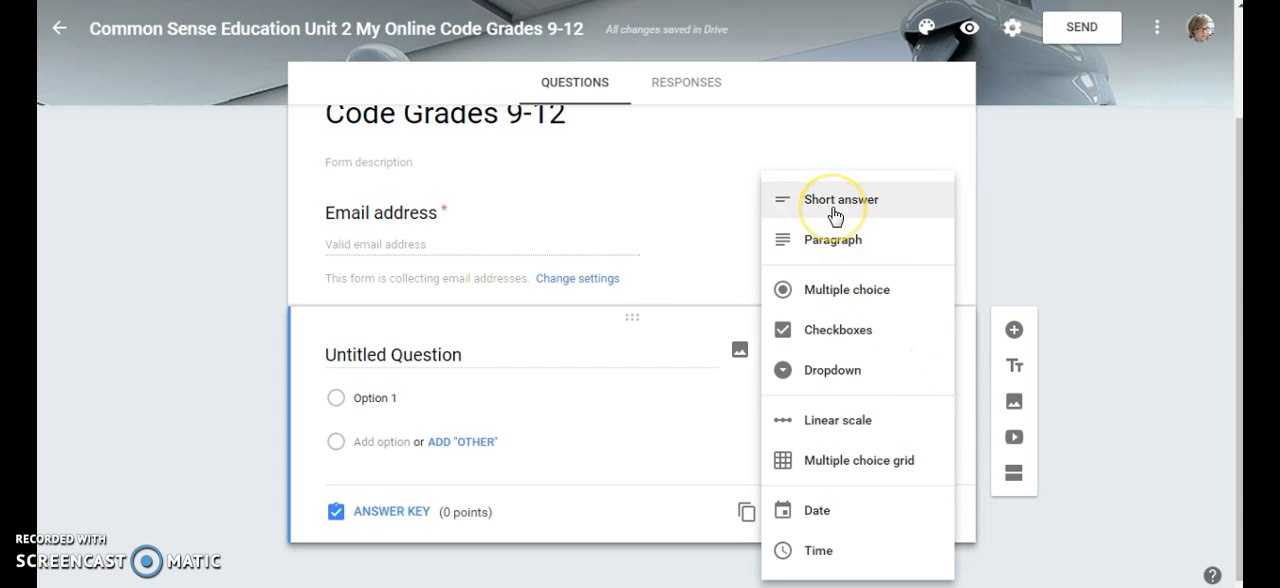
{"action": "left_click", "coordinate": [836, 244]}
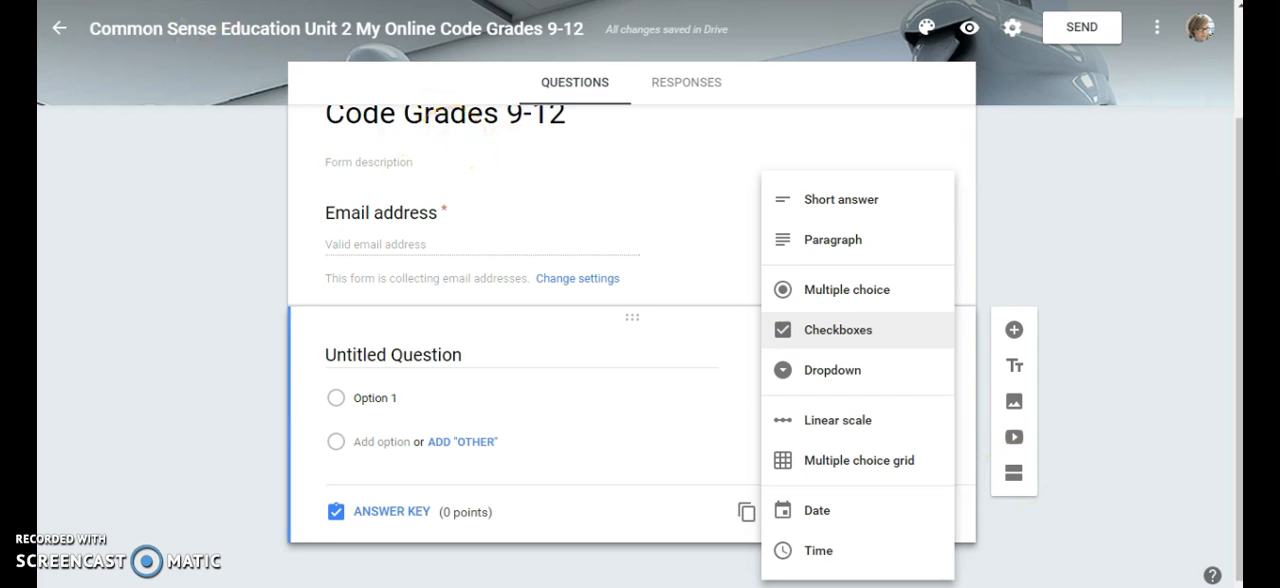
{"action": "left_click", "coordinate": [846, 204]}
{"action": "left_click", "coordinate": [560, 357]}
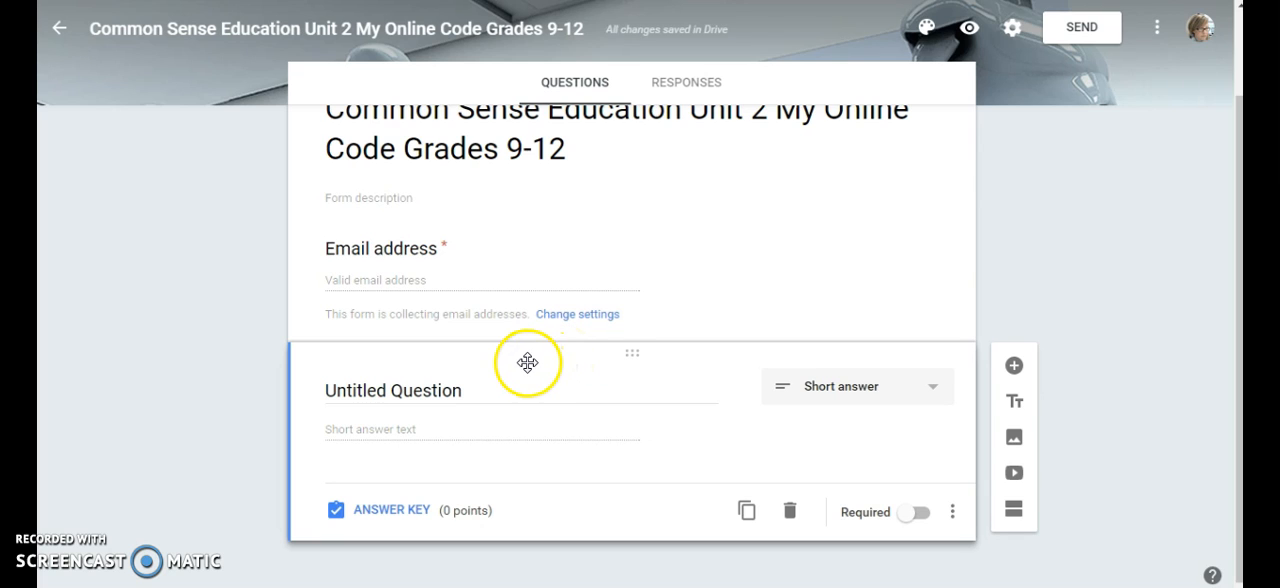
Enter "Please provide your full name." as the short-answer question and make it required
{"action": "left_click", "coordinate": [414, 391]}
{"action": "type", "text": "P"}
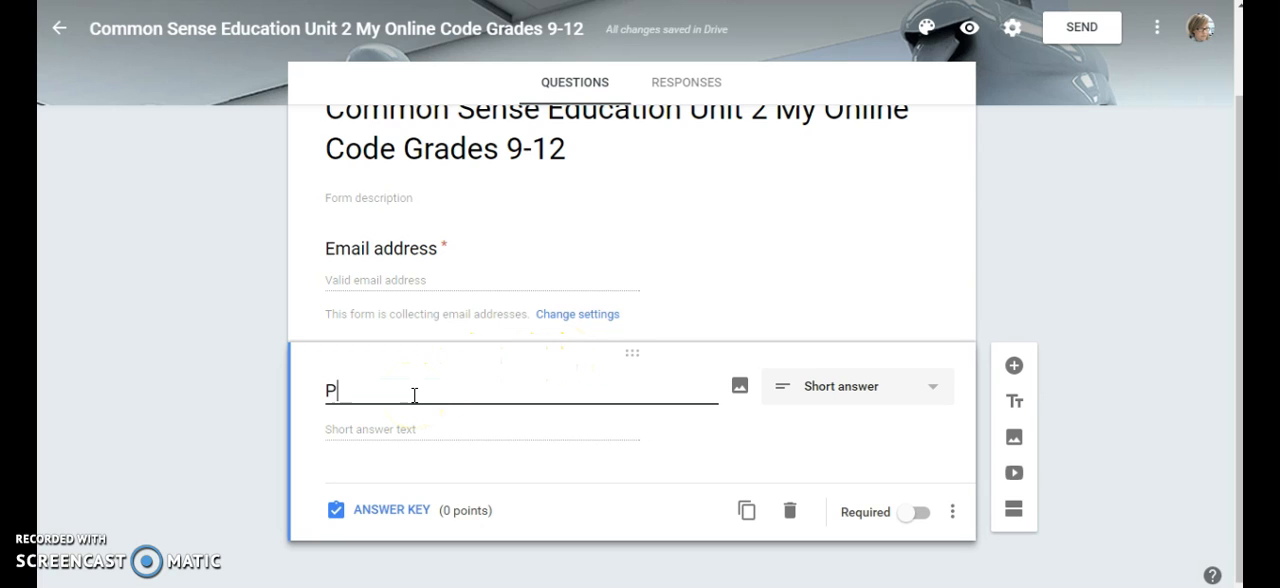
{"action": "type", "text": "lease provide your "}
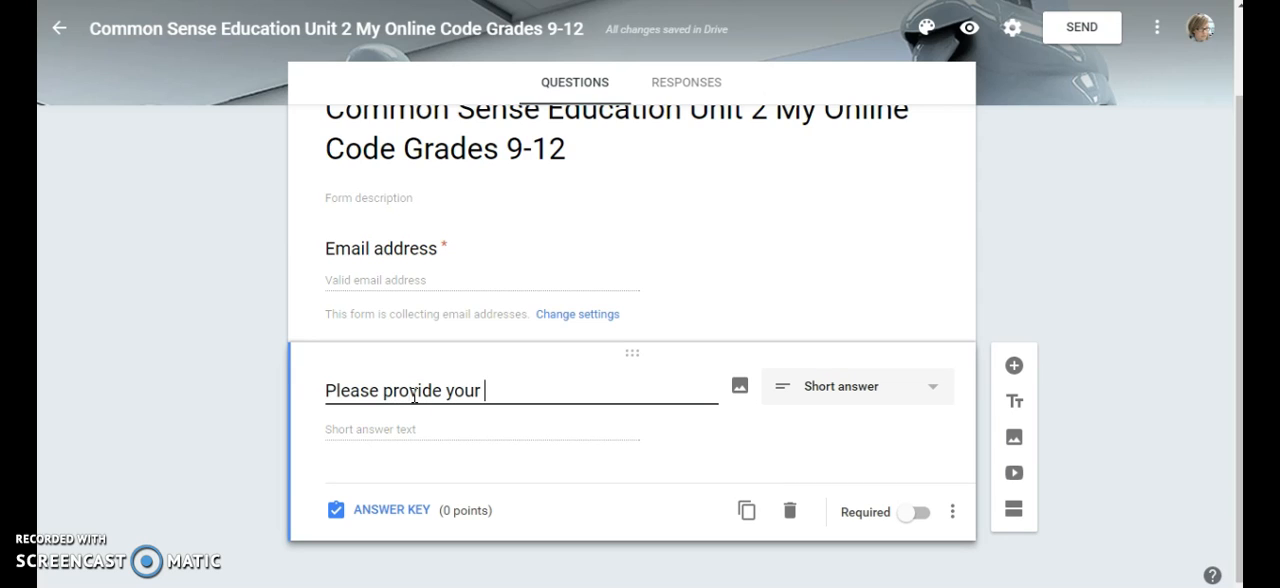
{"action": "type", "text": "full name."}
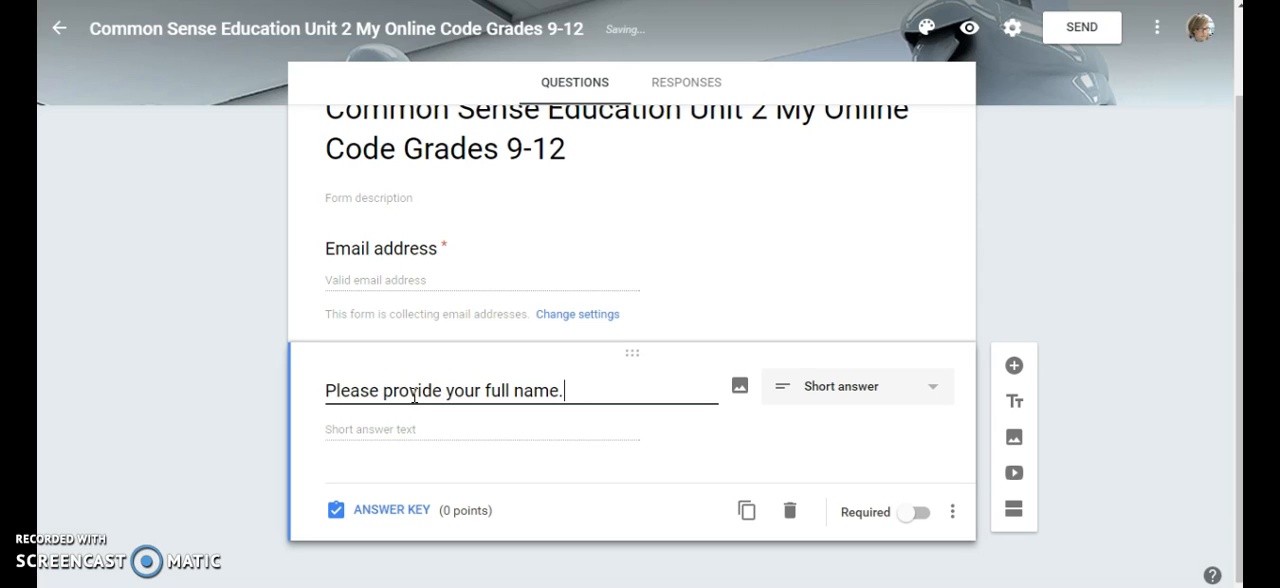
{"action": "left_click", "coordinate": [645, 445]}
{"action": "left_click", "coordinate": [920, 514]}
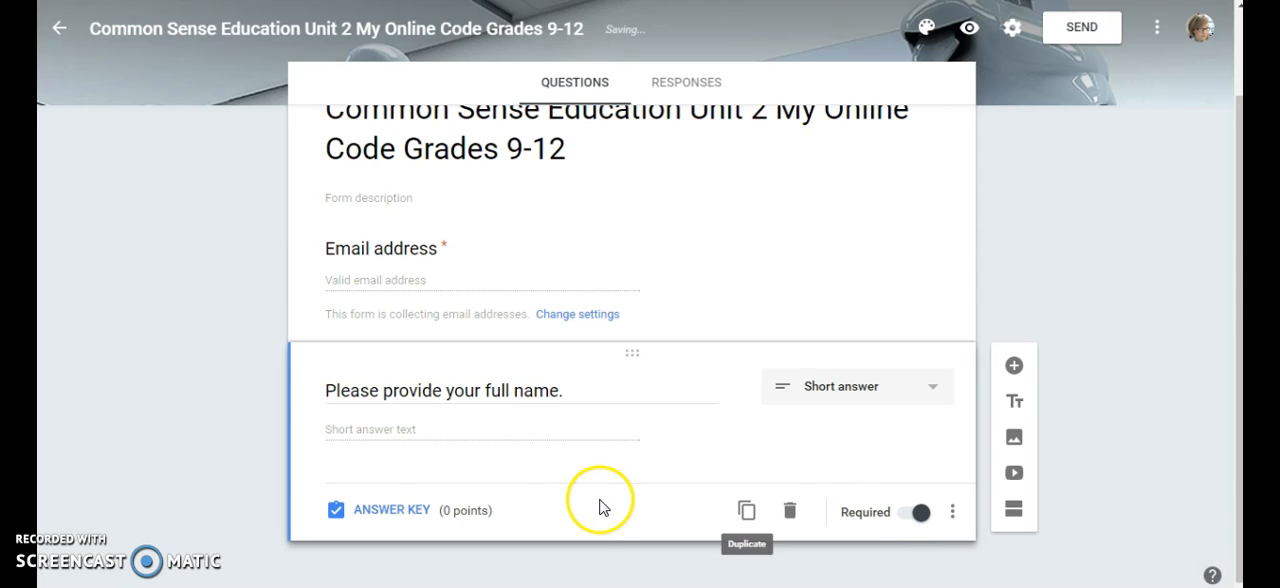
Look at the points and answer feedback settings of the full-name question and return to editing it
{"action": "left_click", "coordinate": [400, 511]}
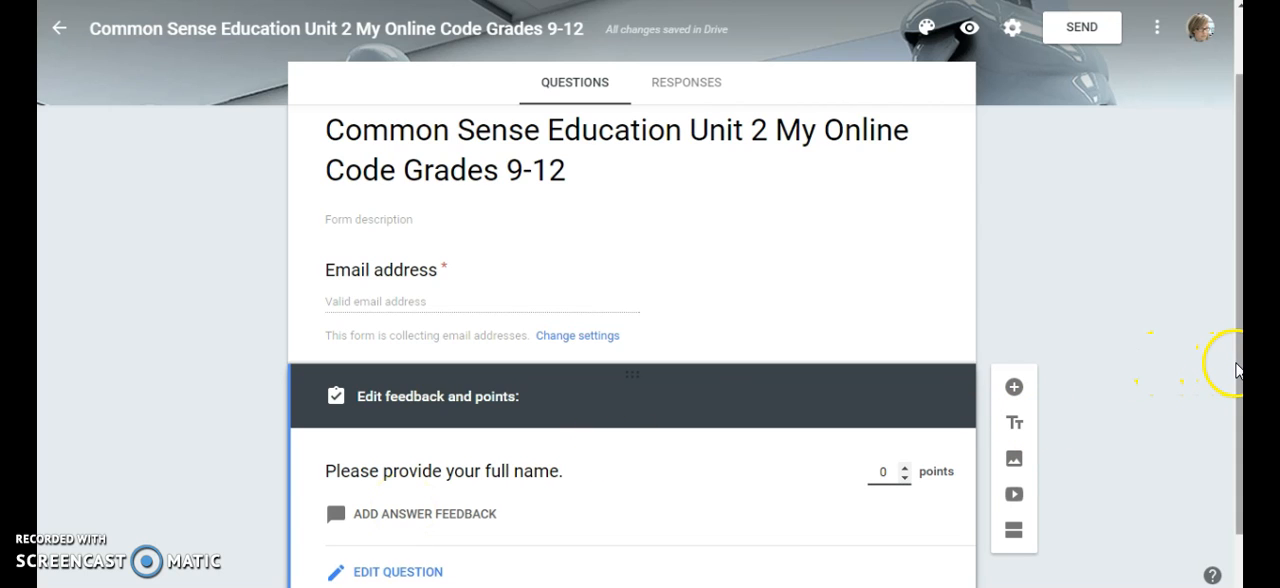
{"action": "scroll", "coordinate": [1223, 370], "scroll_direction": "down", "scroll_amount": 1}
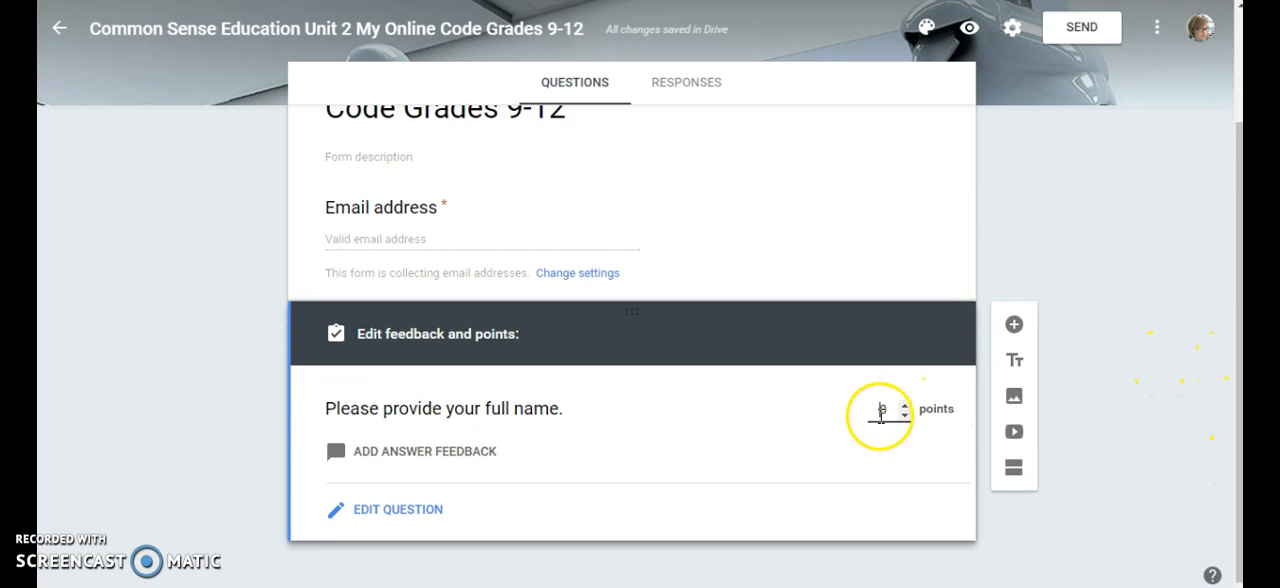
{"action": "left_click", "coordinate": [406, 512]}
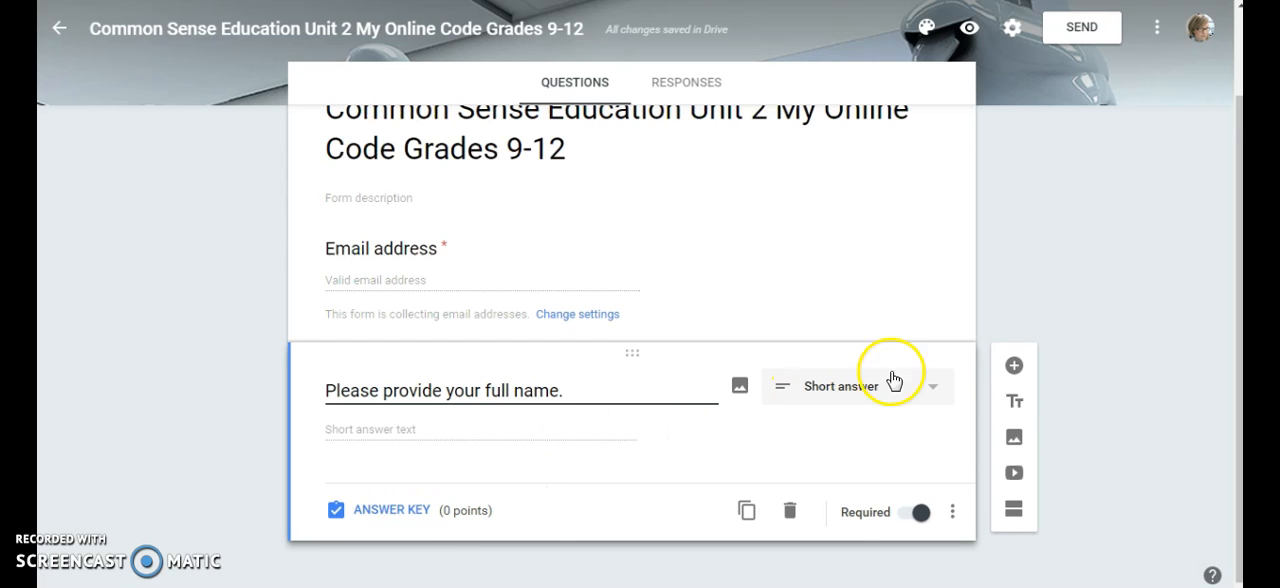
Add a Date-type question titled "Date" below the full-name question and make it required
{"action": "left_click", "coordinate": [1016, 368]}
{"action": "left_click", "coordinate": [931, 484]}
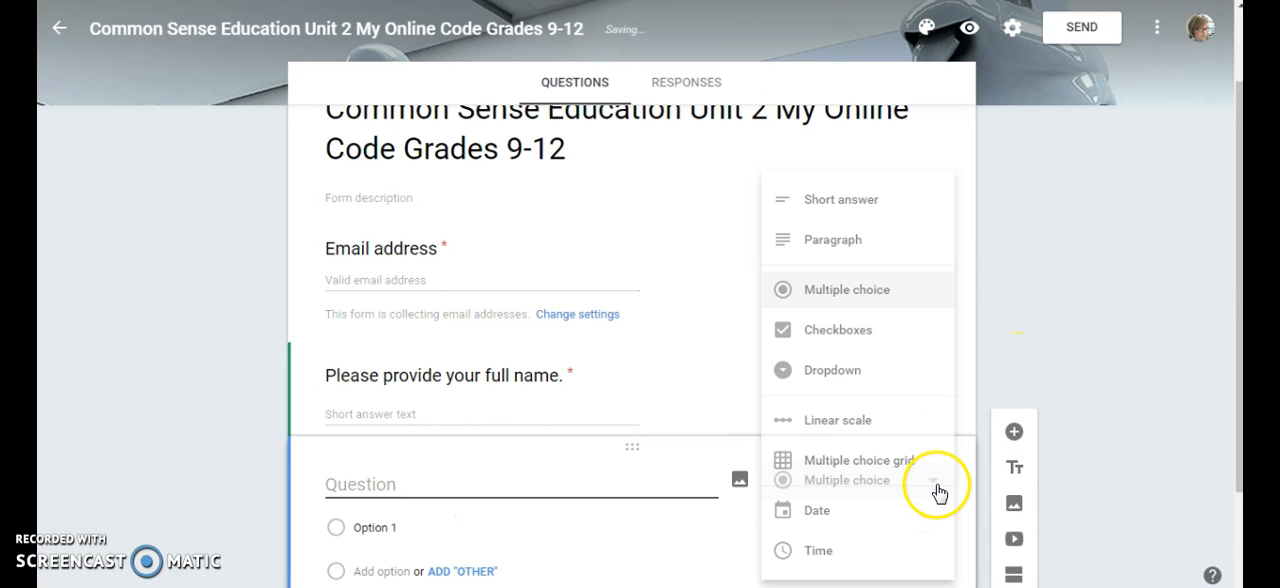
{"action": "left_click", "coordinate": [864, 522]}
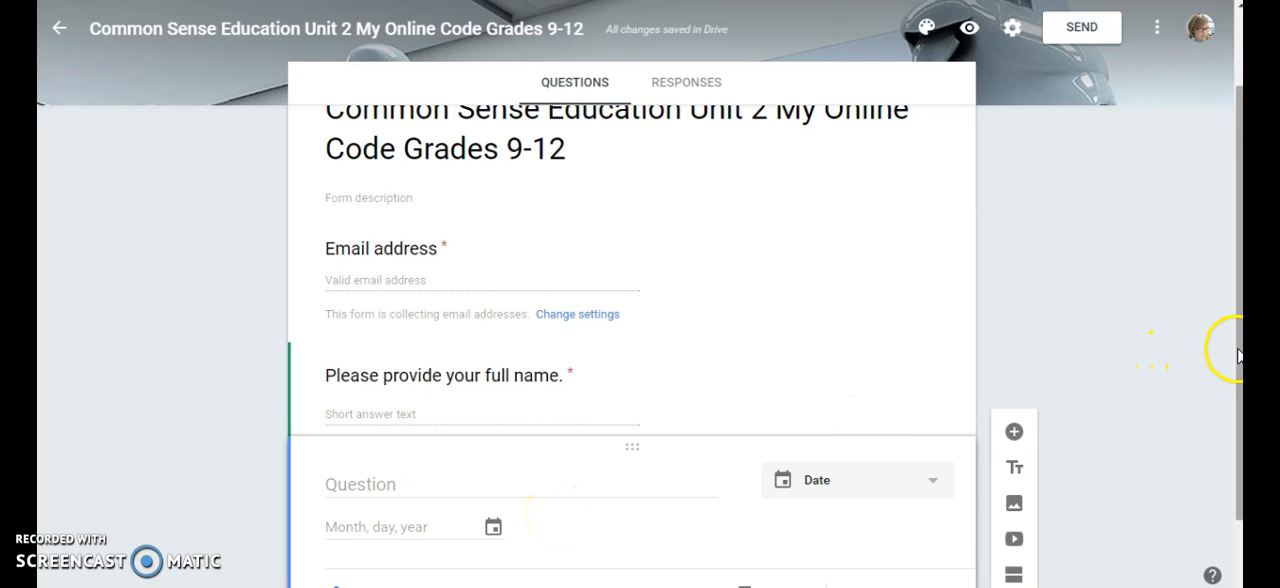
{"action": "left_click_drag", "start_coordinate": [1237, 355], "coordinate": [1234, 429]}
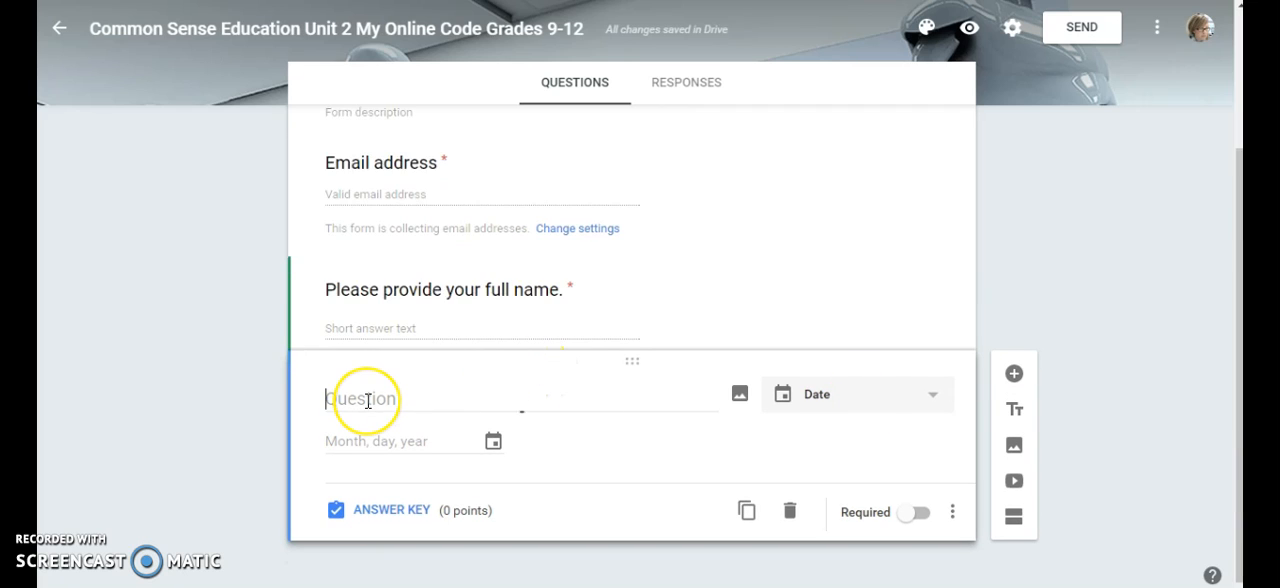
{"action": "type", "text": "Date"}
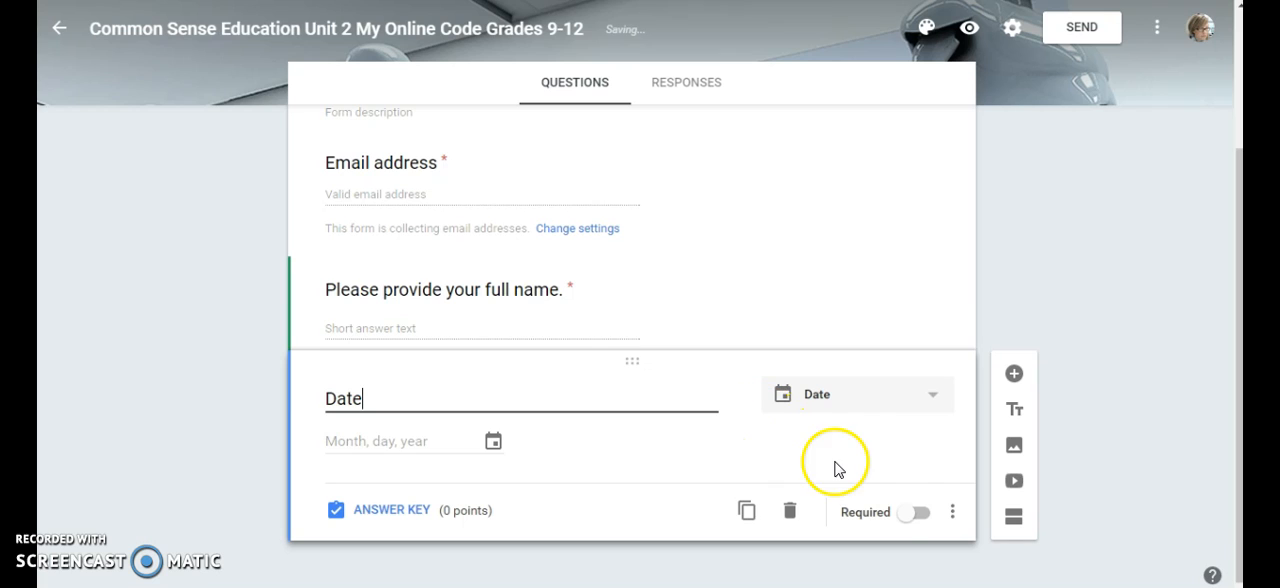
{"action": "left_click", "coordinate": [912, 518]}
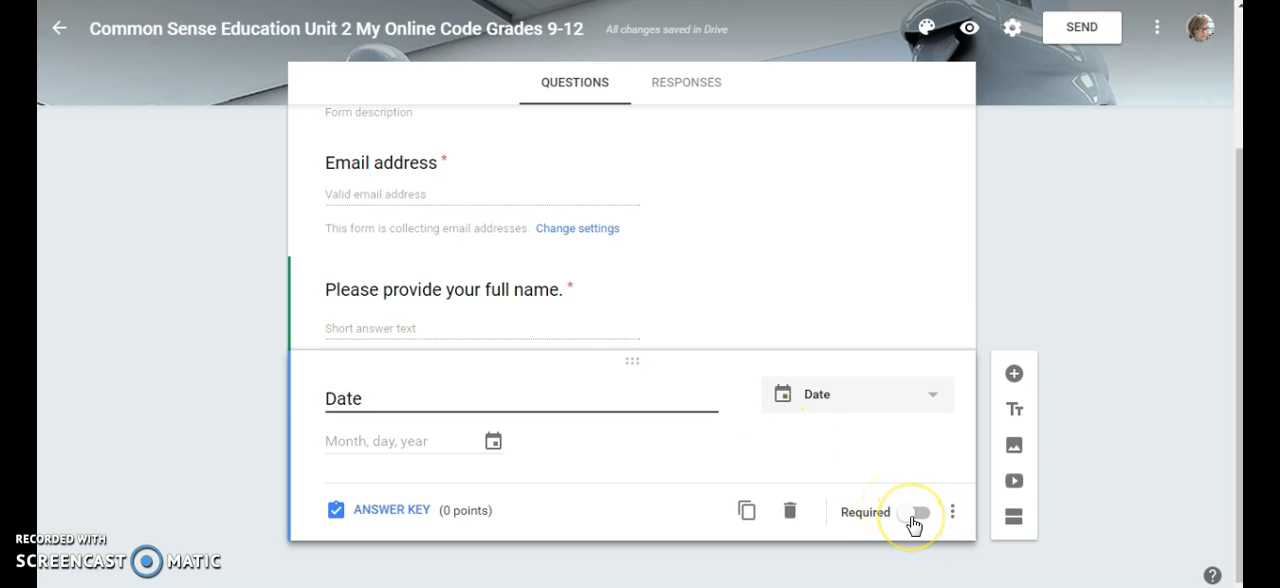
{"action": "left_click", "coordinate": [912, 518]}
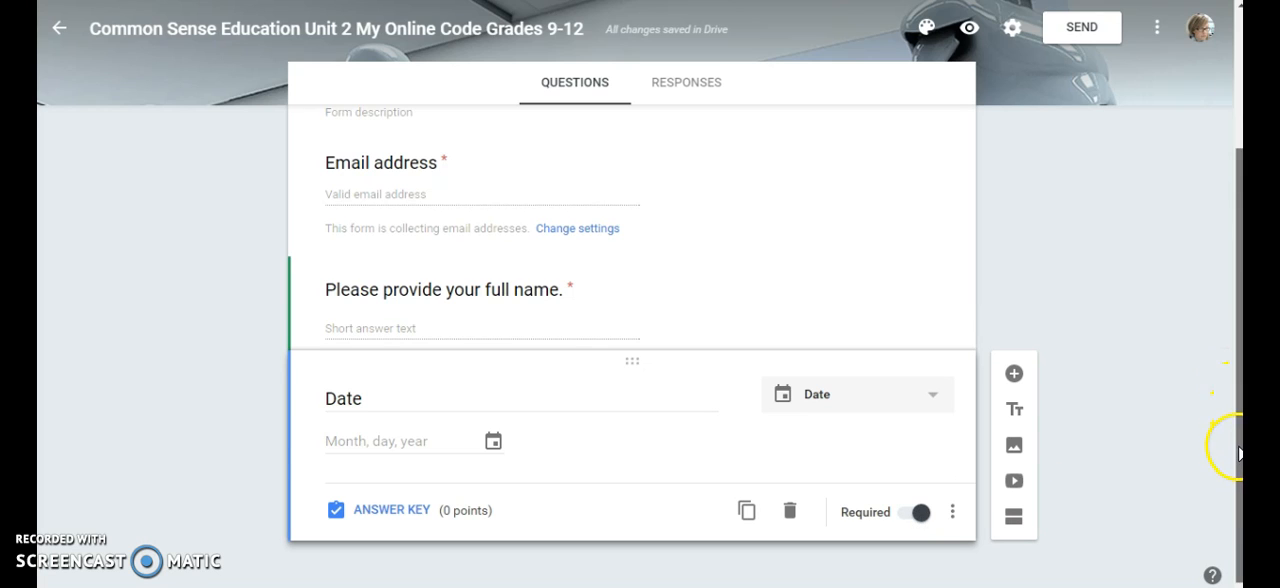
Add a Checkboxes question asking what a student with a website needs to do each time he/she posts something he/she did not create
{"action": "left_click", "coordinate": [1013, 376]}
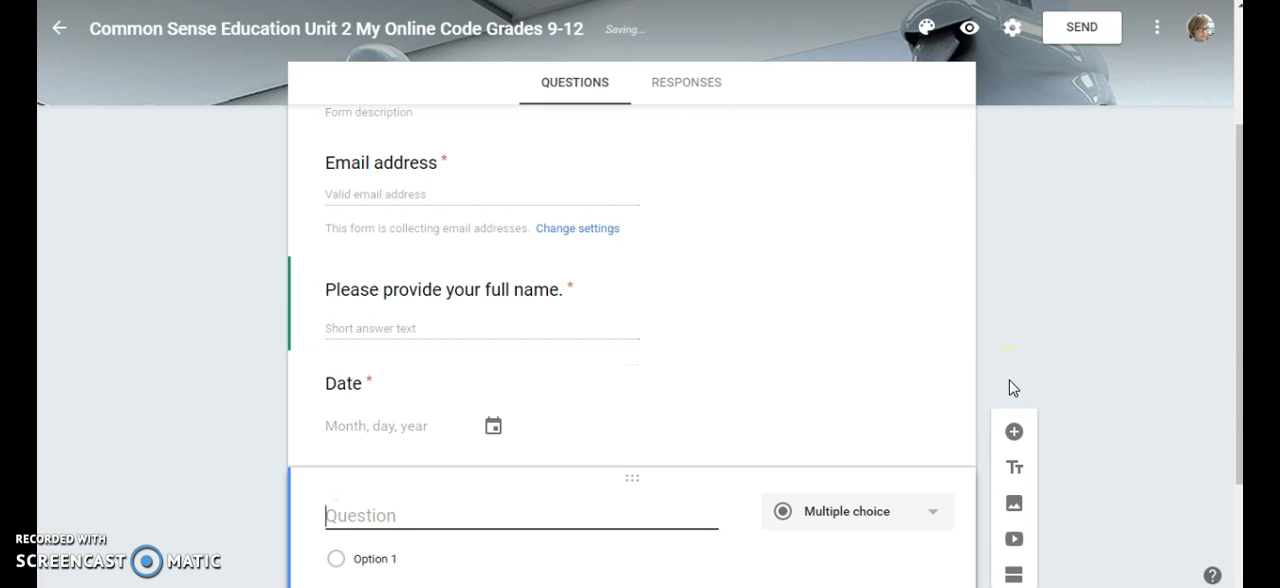
{"action": "left_click_drag", "start_coordinate": [1237, 381], "coordinate": [1237, 451]}
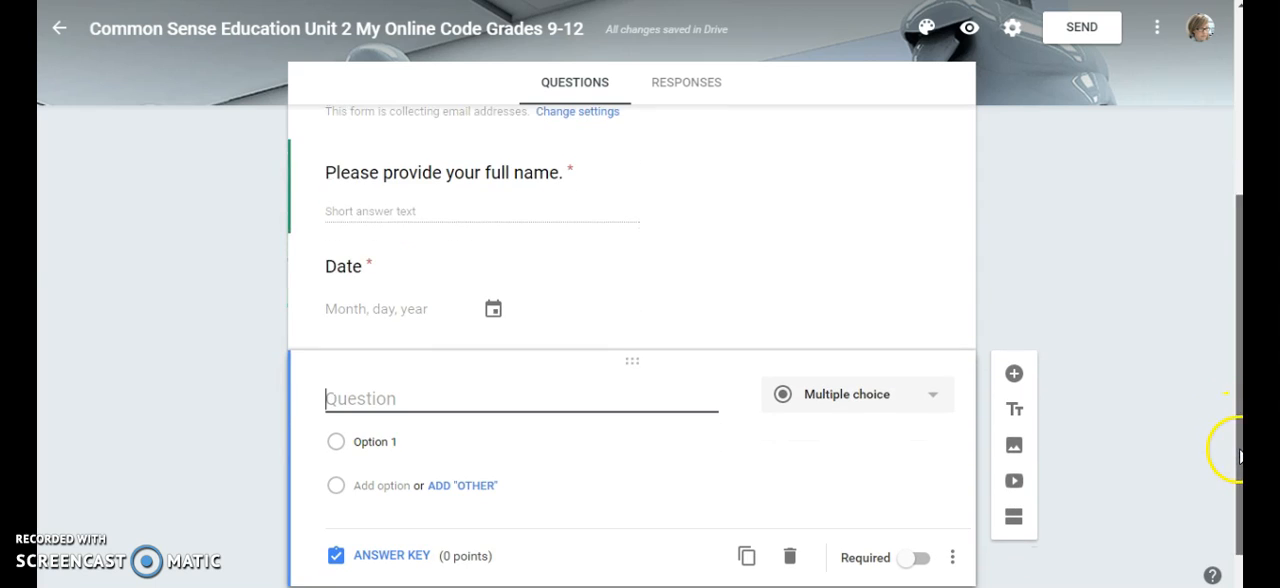
{"action": "left_click", "coordinate": [931, 400]}
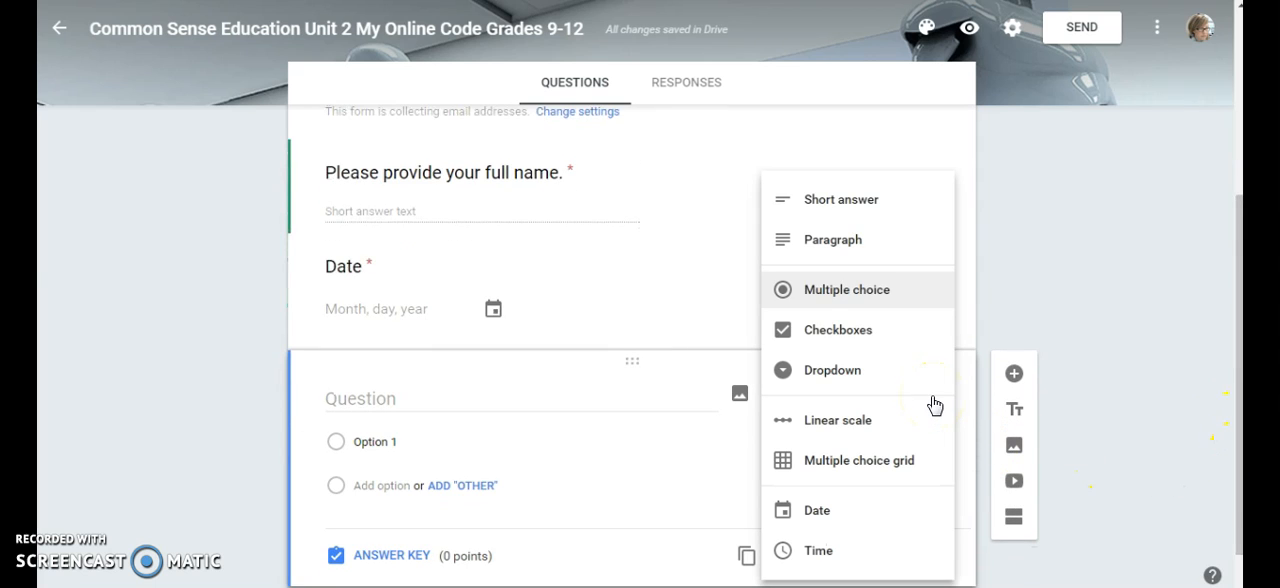
{"action": "left_click", "coordinate": [836, 332]}
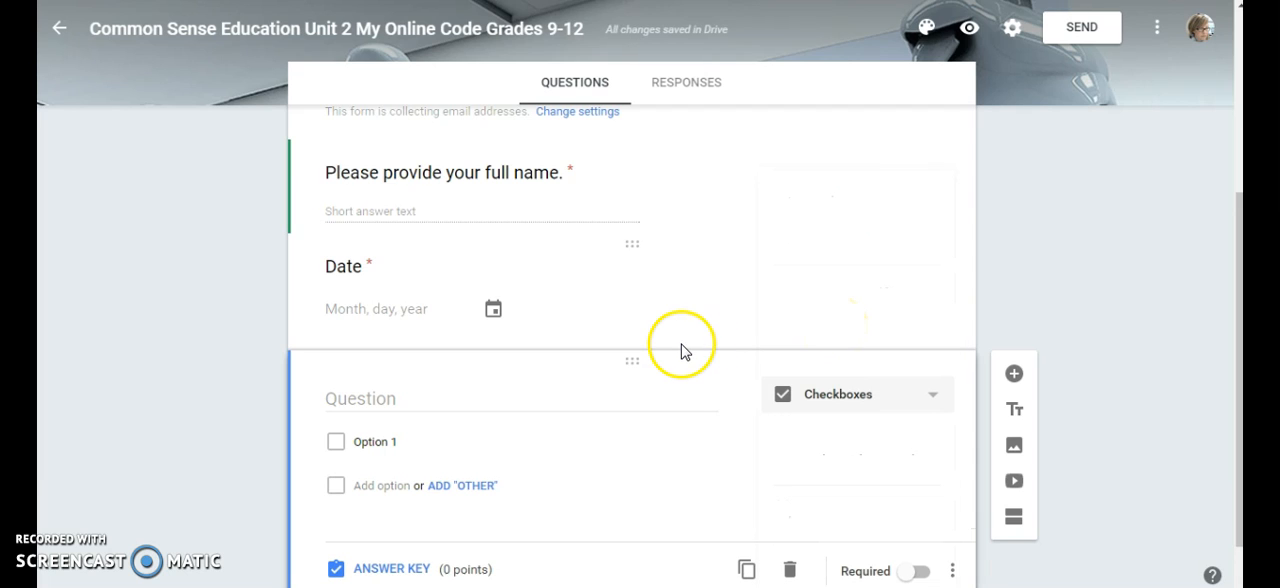
{"action": "type", "text": "If a student started a website where he/she posts images, songs, and other things he likes. What does he/she need to do each time he wants to post something that he/she did not create?"}
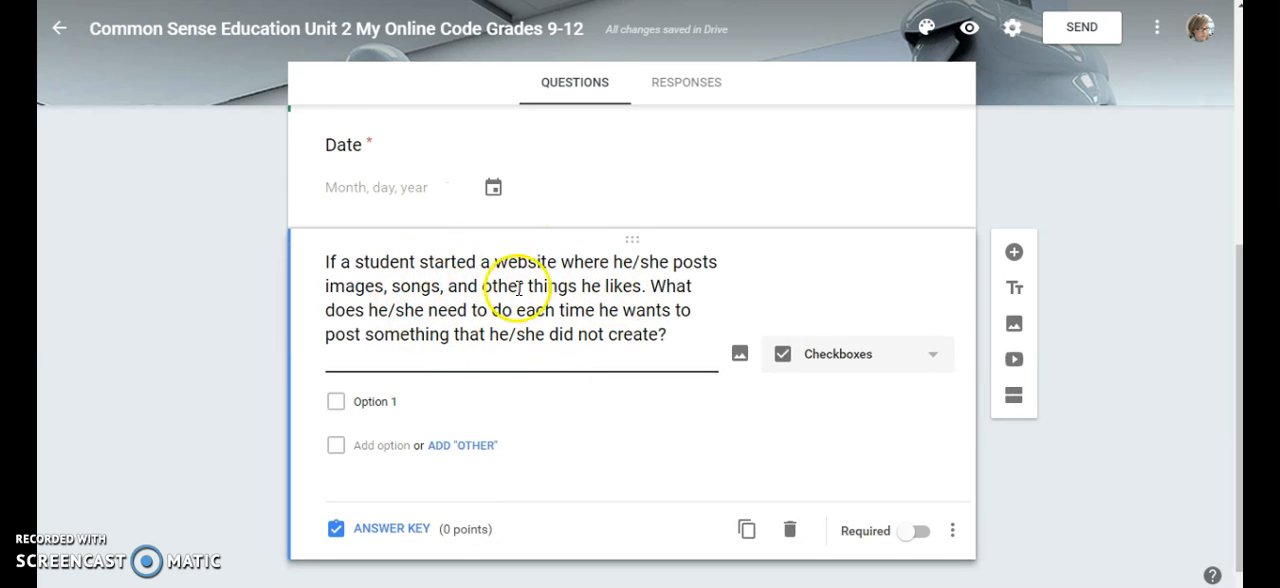
Enter five options covering source link, copyright or Creative Common license, artist's name, why he/she liked it, and similar works, and make the question required
{"action": "left_click", "coordinate": [379, 401]}
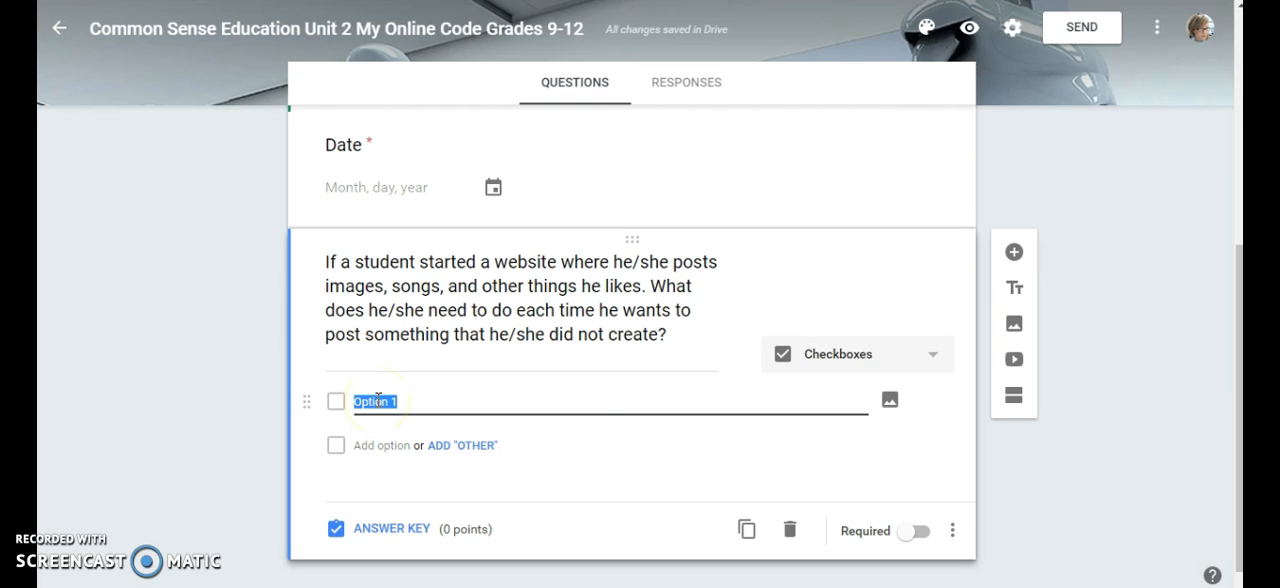
{"action": "type", "text": "Offer a link to where he/she got the file or image."}
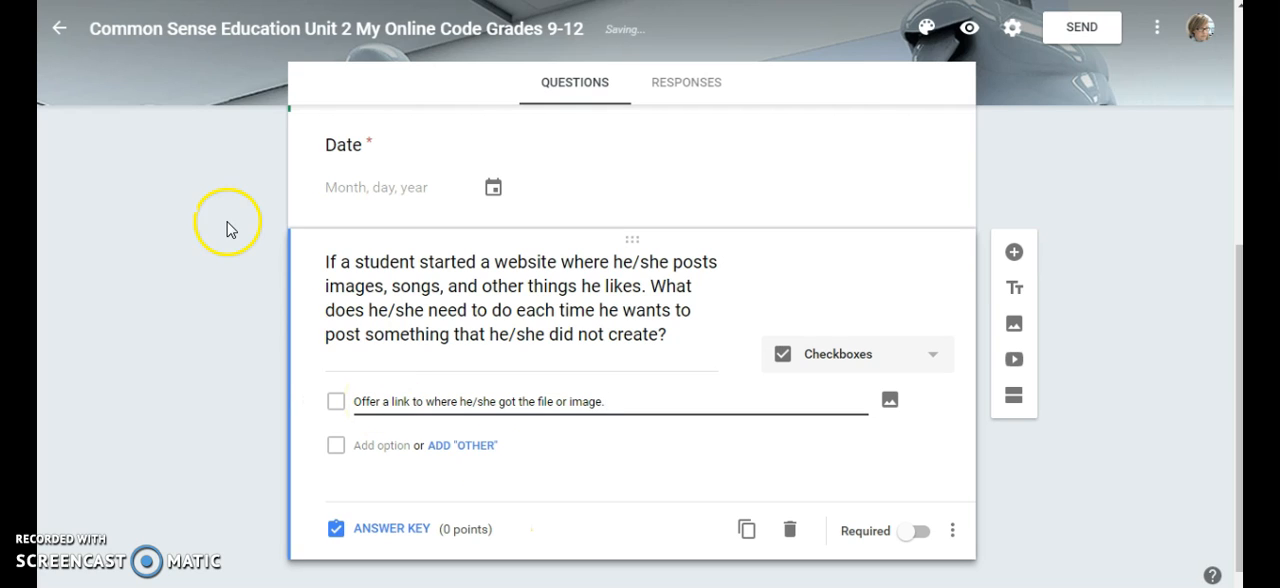
{"action": "type", "text": "Check to see if the work has a copyright or Creative Common license. List the name of the artist. Add a description of why he/she liked it. Add recommendations of similar works."}
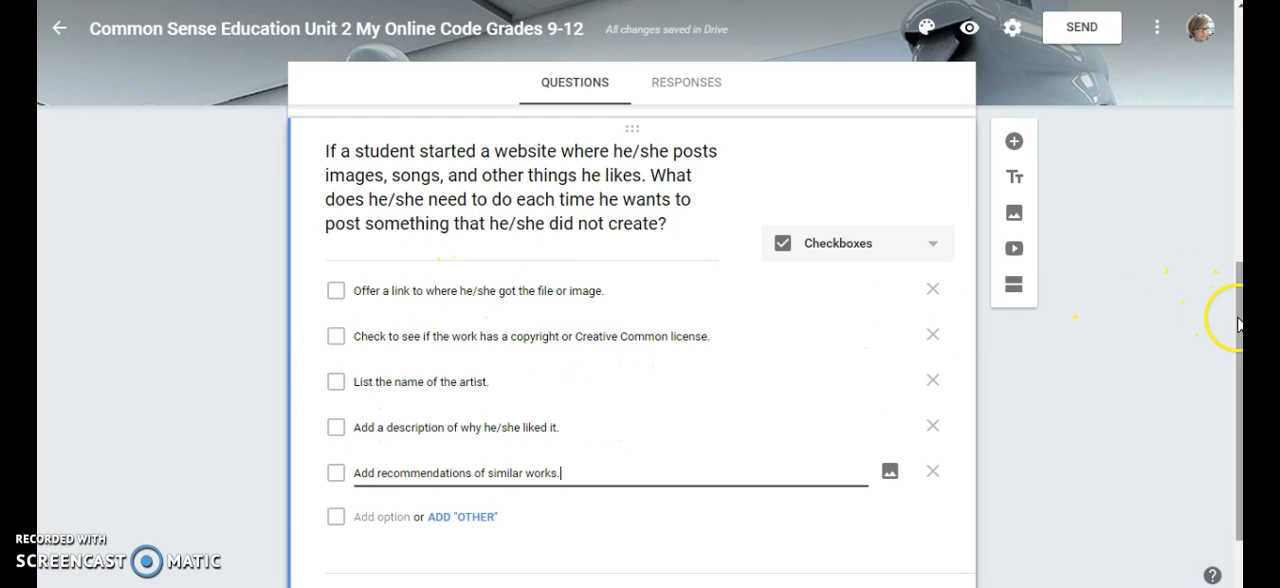
{"action": "scroll", "coordinate": [1230, 330], "scroll_direction": "down", "scroll_amount": 1}
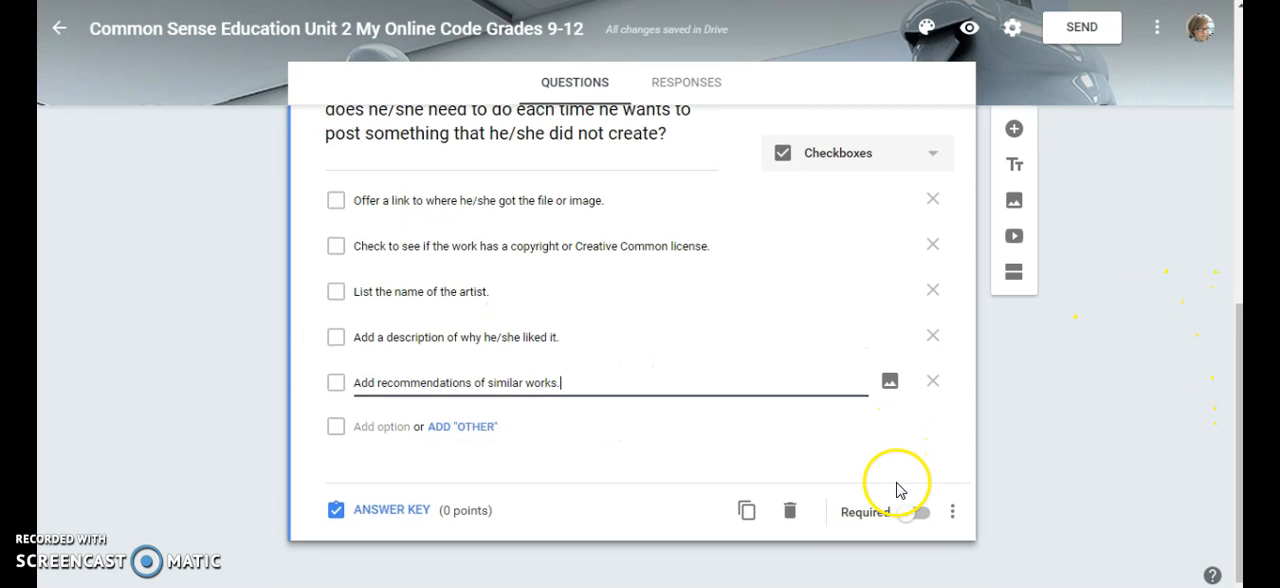
{"action": "left_click", "coordinate": [912, 516]}
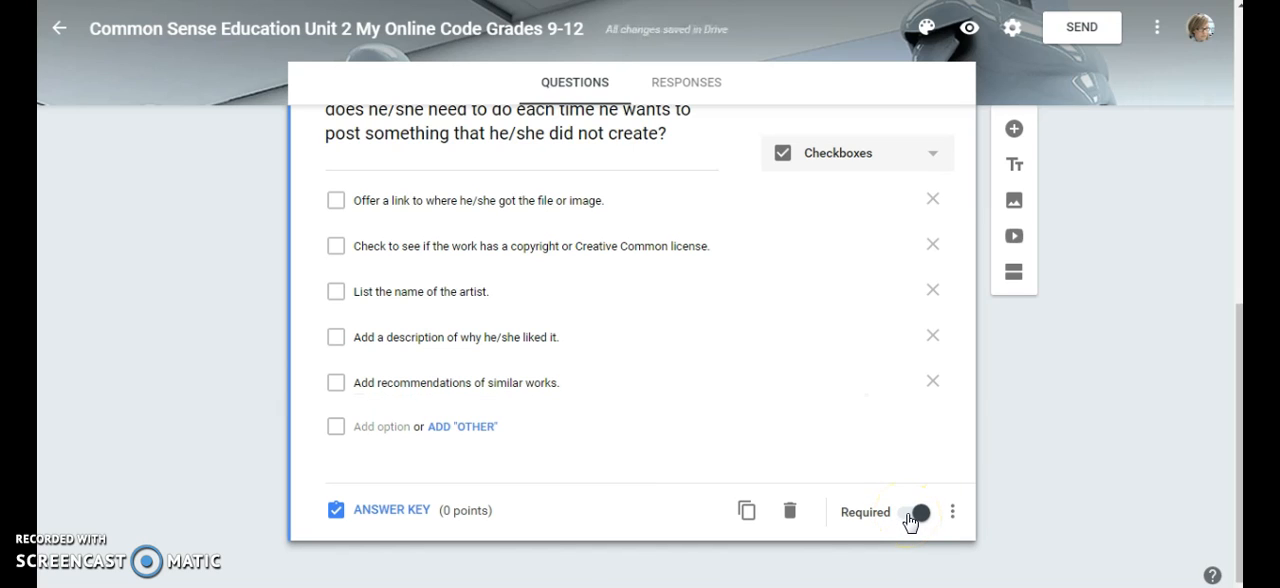
Give the checkbox question 5 points and mark the source link, copyright or Creative Common license, and artist name options as correct
{"action": "left_click", "coordinate": [405, 513]}
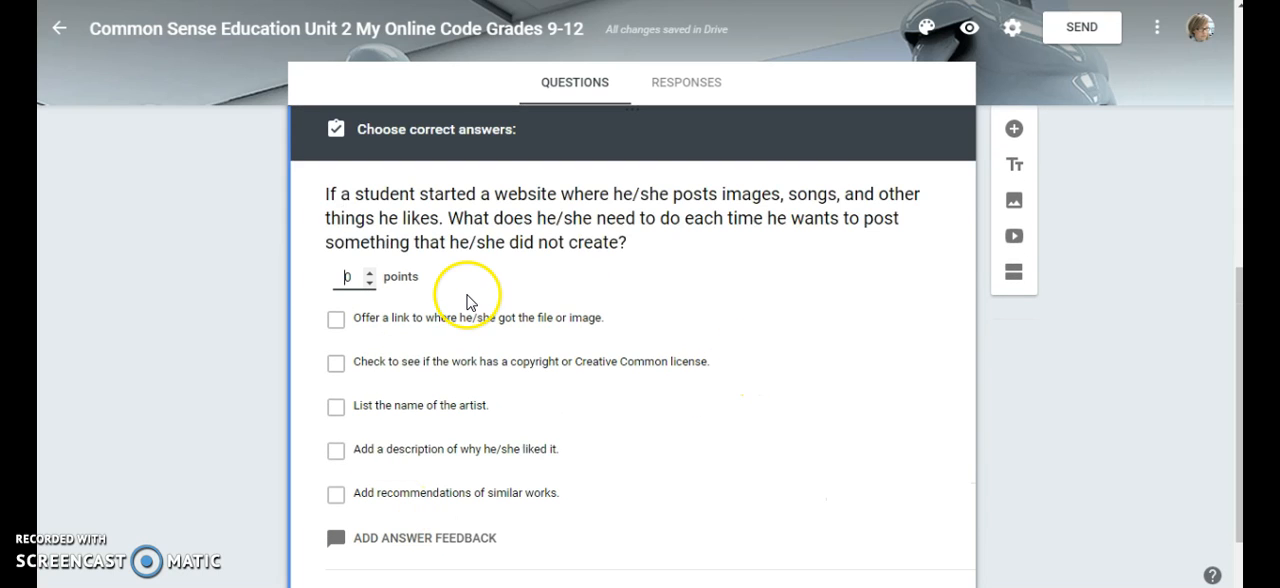
{"action": "left_click", "coordinate": [370, 277]}
{"action": "left_click", "coordinate": [370, 277]}
{"action": "left_click", "coordinate": [370, 277]}
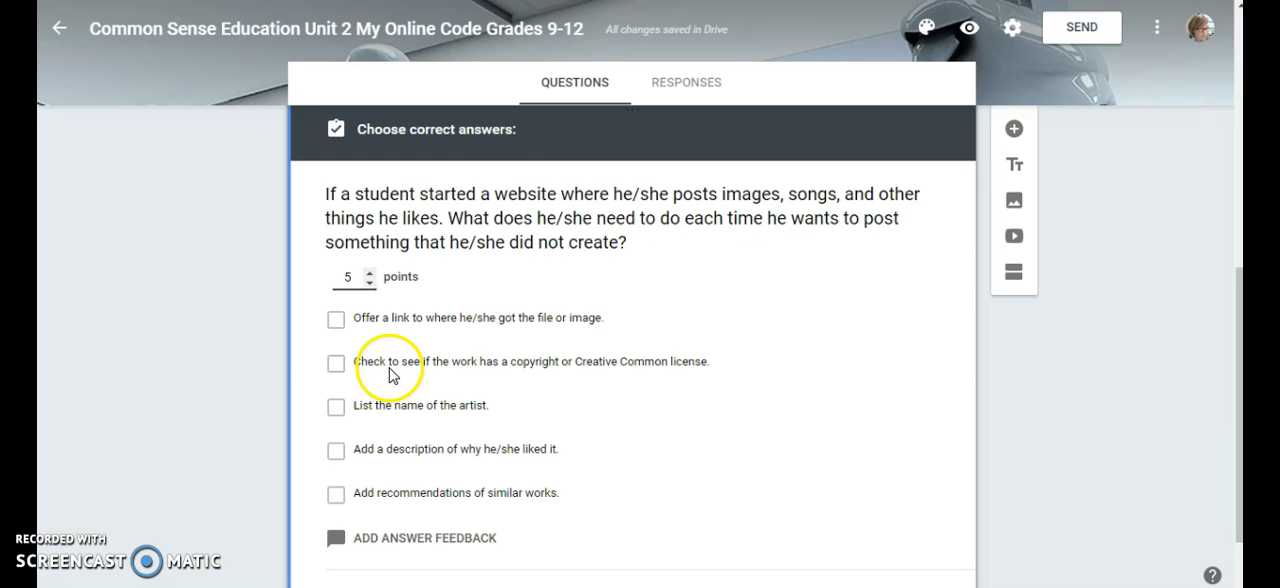
{"action": "left_click", "coordinate": [335, 363]}
{"action": "left_click", "coordinate": [335, 408]}
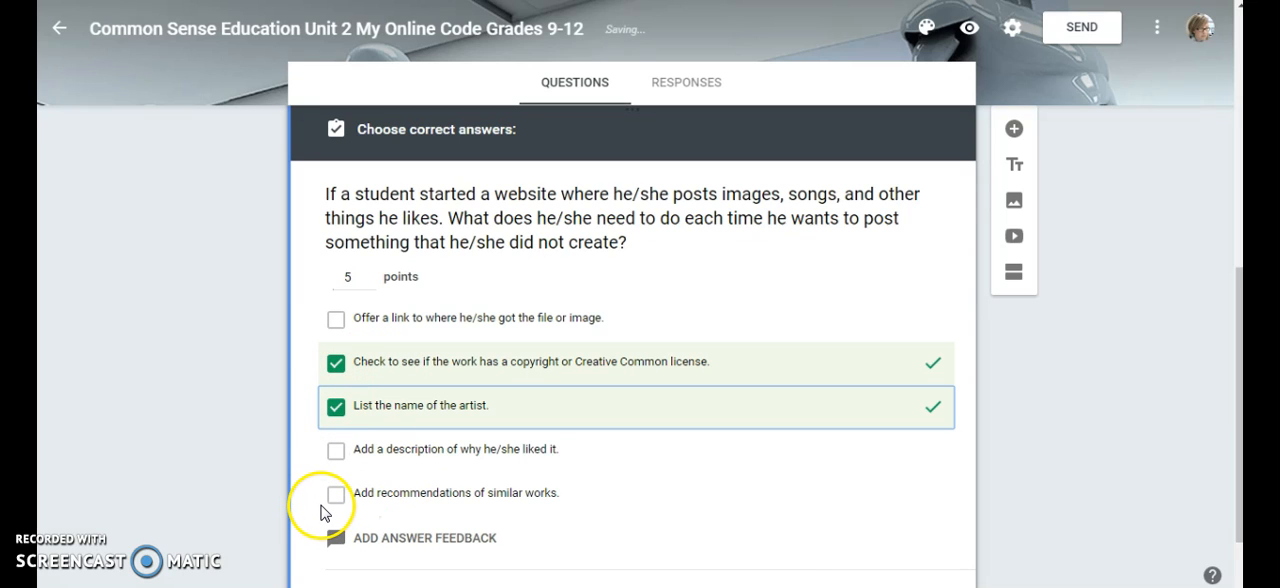
{"action": "left_click", "coordinate": [337, 321]}
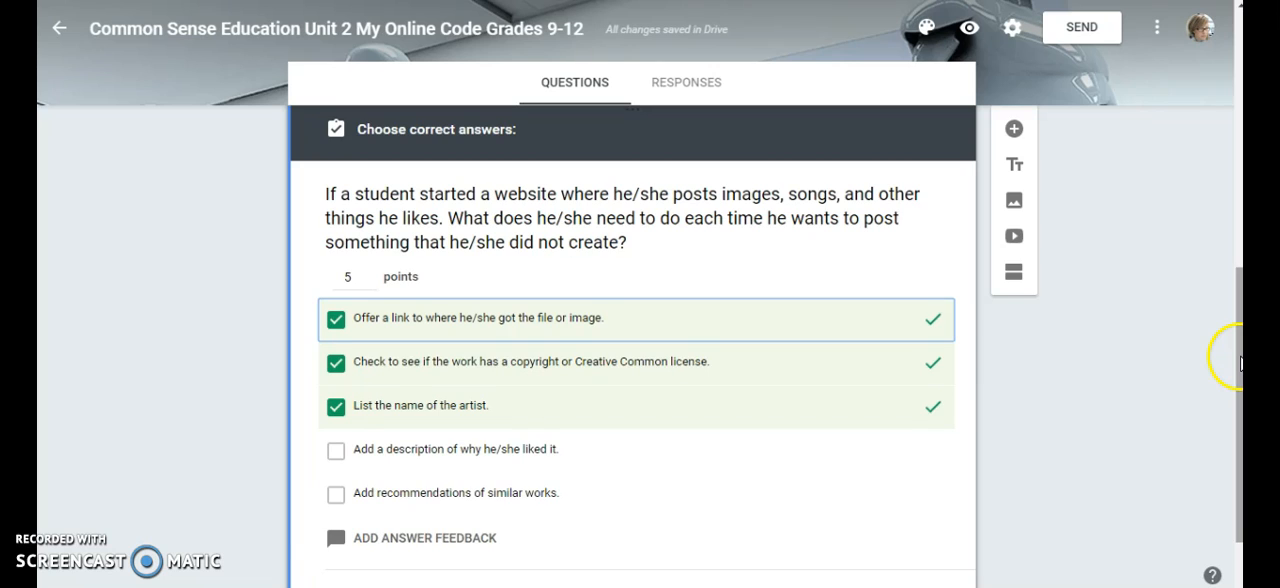
{"action": "left_click_drag", "start_coordinate": [1240, 363], "coordinate": [1238, 402]}
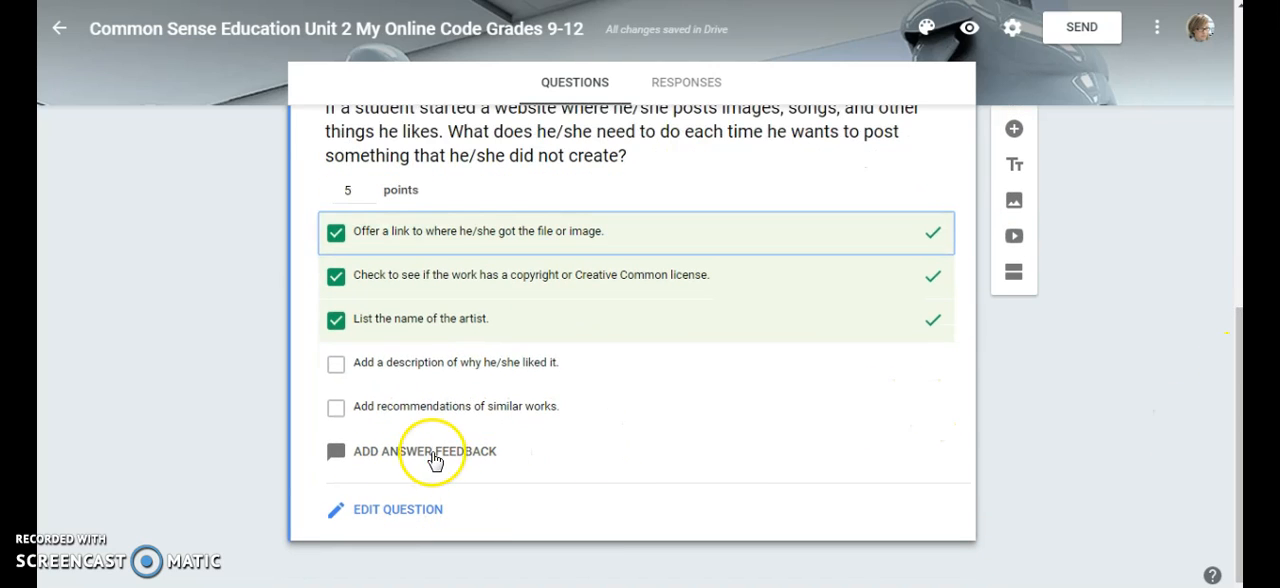
{"action": "left_click", "coordinate": [400, 511]}
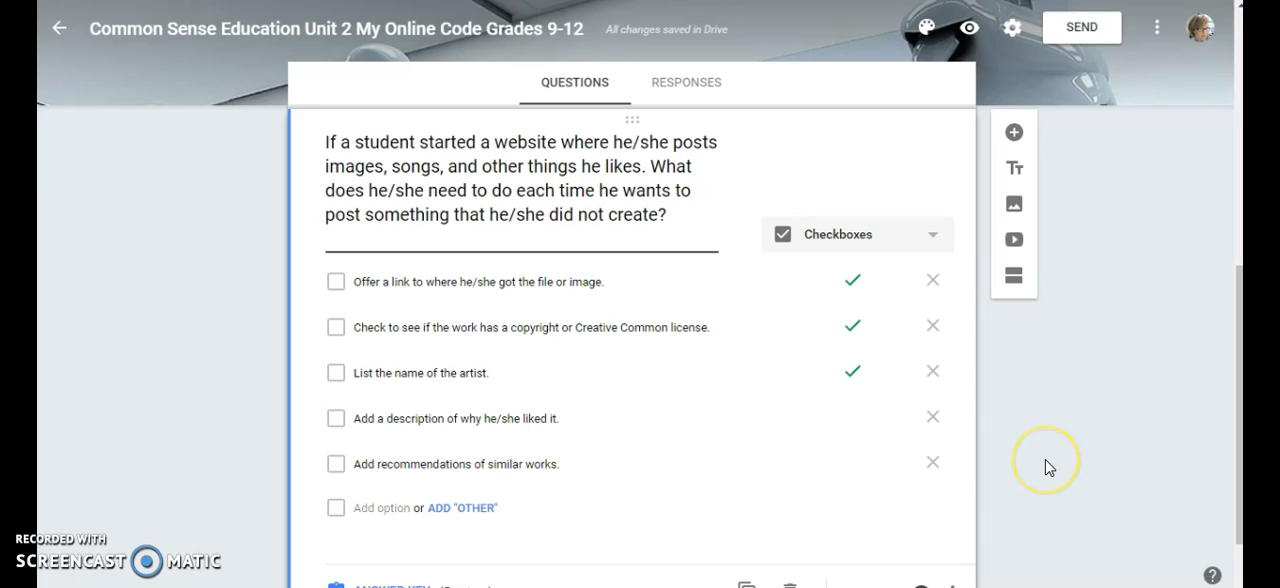
Search YouTube for "flocabulary digital citizenship" and insert the "Oversharing - Digital Citizenship" video after the checkbox question
{"action": "left_click", "coordinate": [1015, 244]}
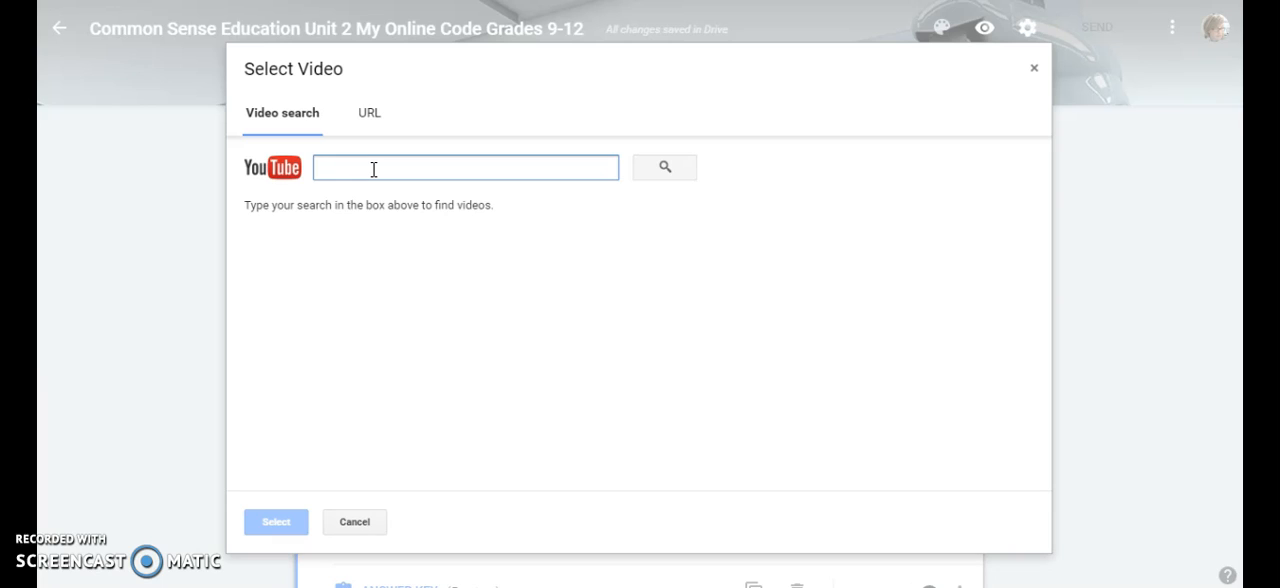
{"action": "type", "text": "flocabulary digital citizenship"}
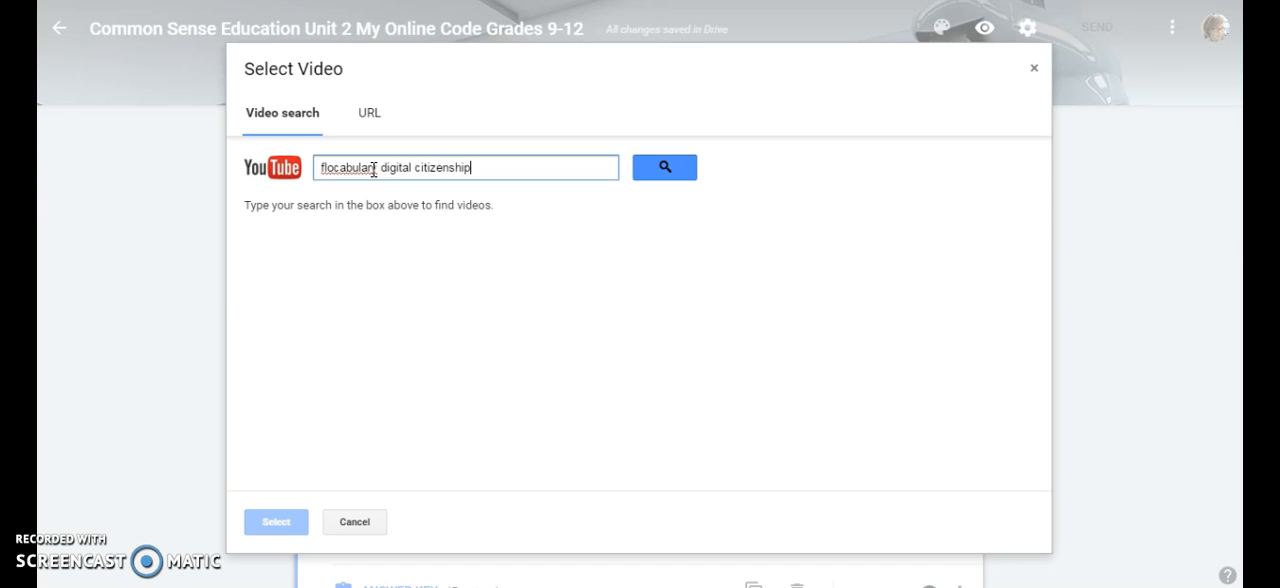
{"action": "key", "text": "Return"}
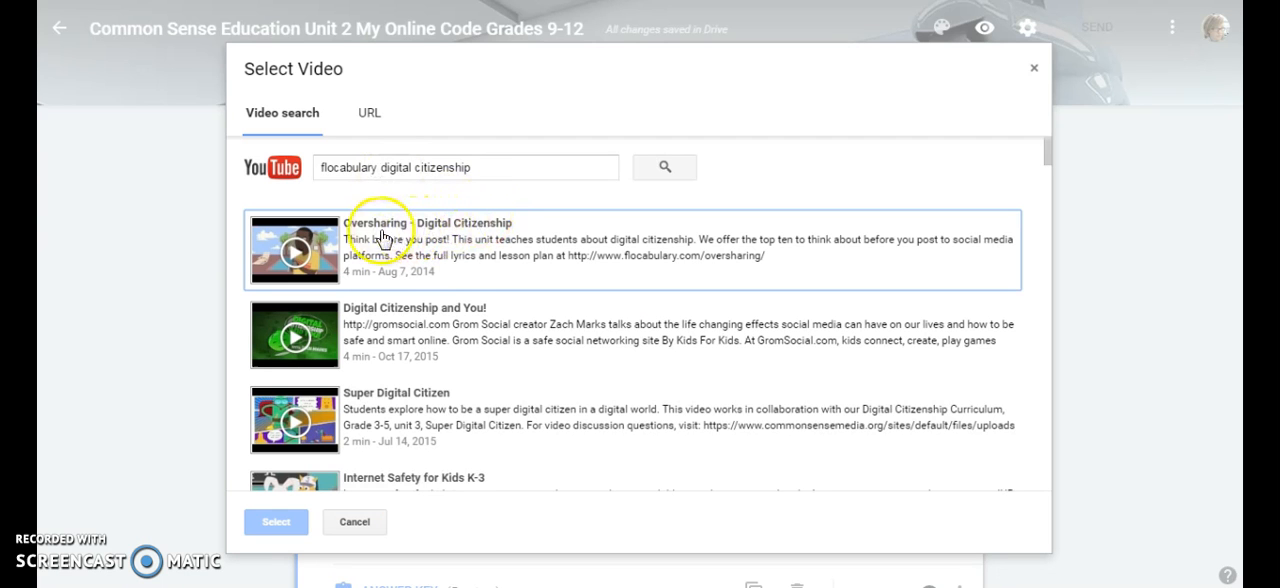
{"action": "left_click", "coordinate": [319, 232]}
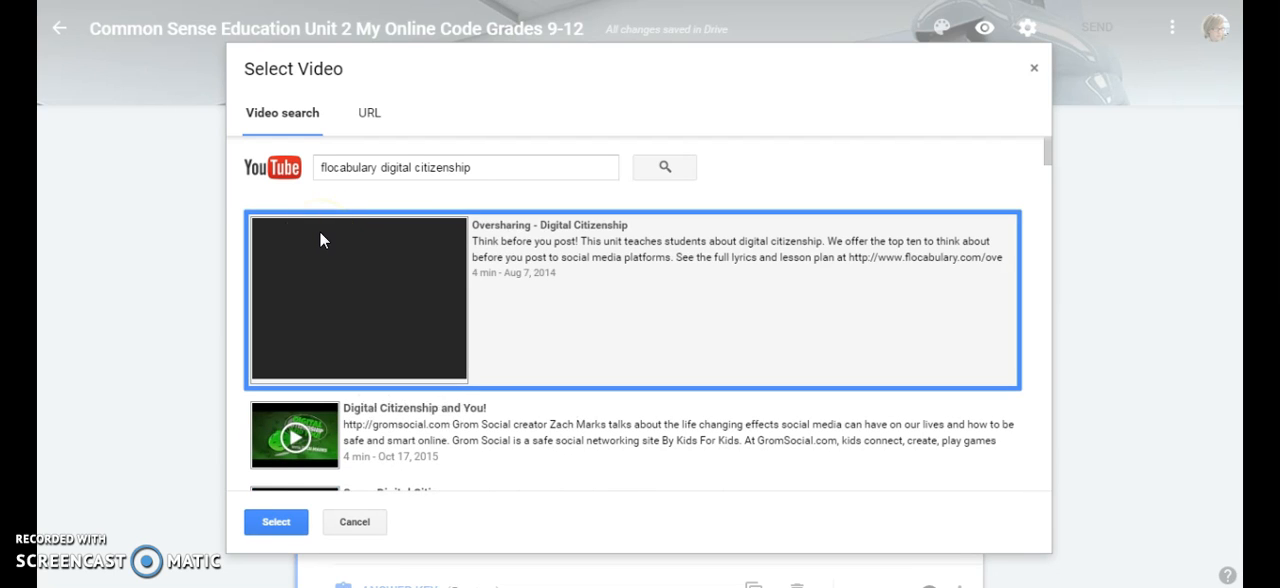
{"action": "left_click", "coordinate": [274, 521]}
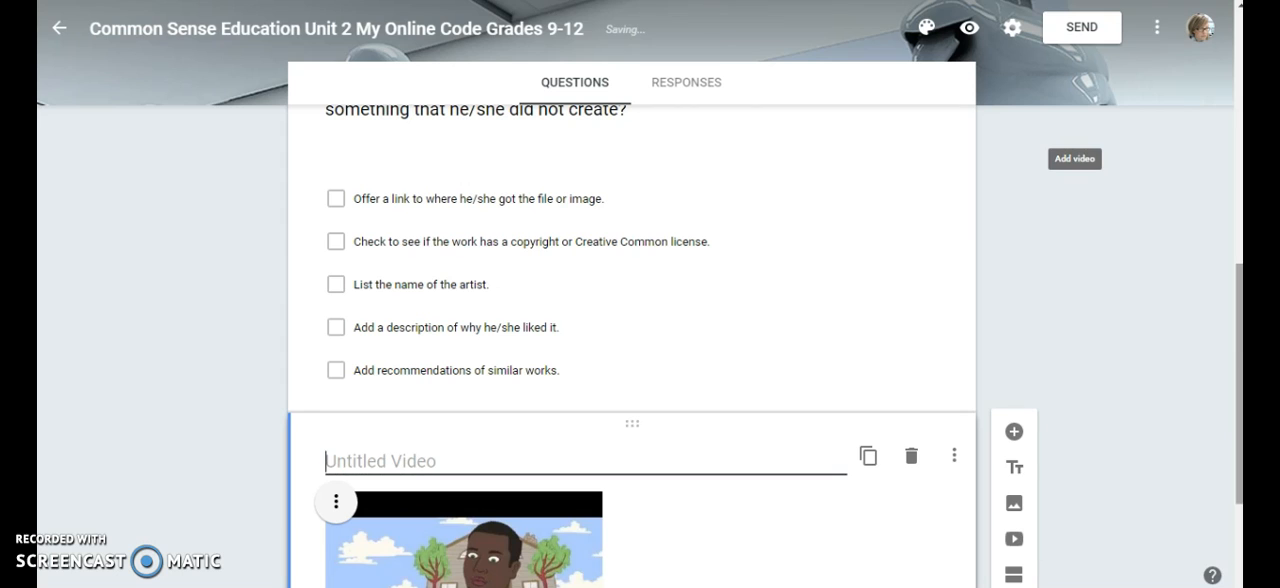
Title the inserted video "Digital Citizenship- Oversharing"
{"action": "left_click_drag", "start_coordinate": [1238, 352], "coordinate": [1234, 508]}
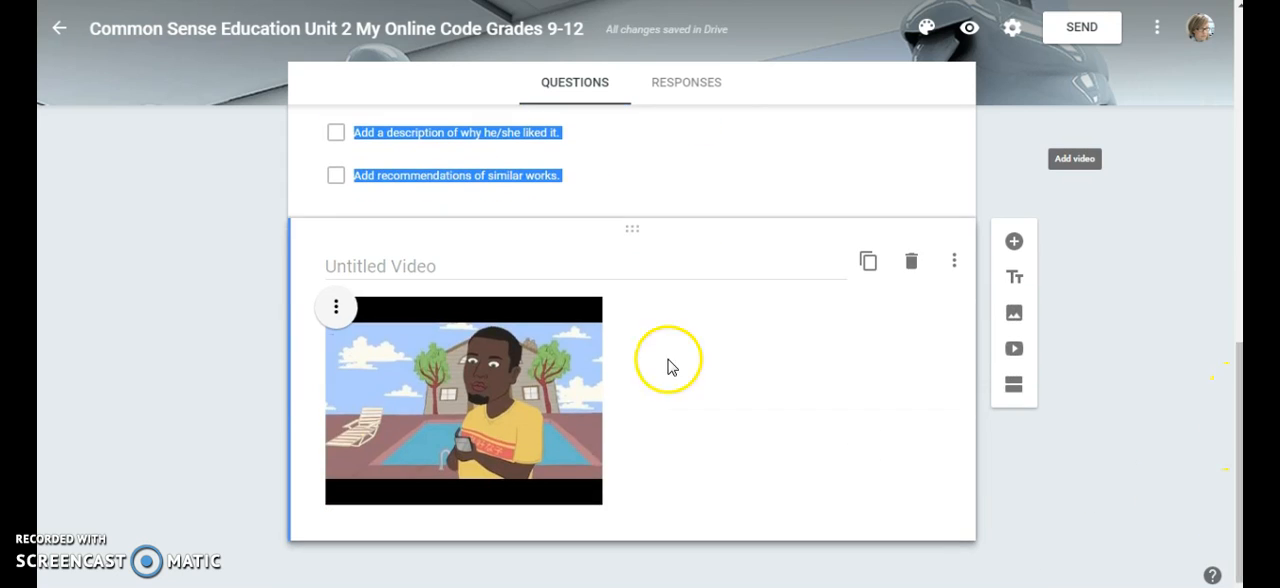
{"action": "left_click", "coordinate": [402, 267]}
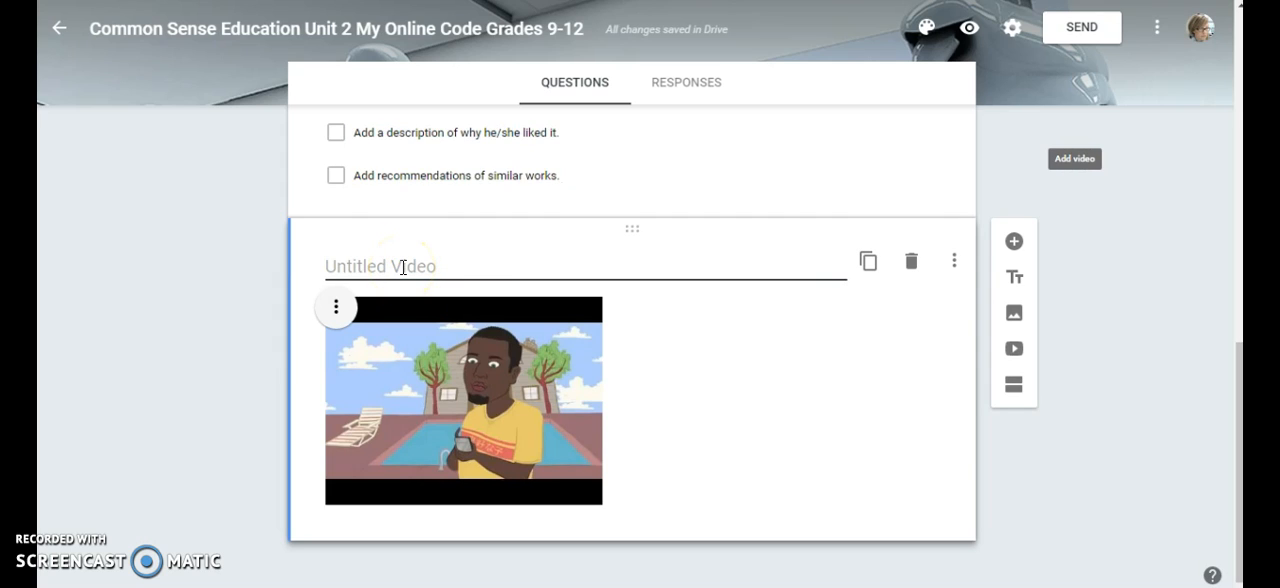
{"action": "type", "text": "Digital Citizenship- Overs"}
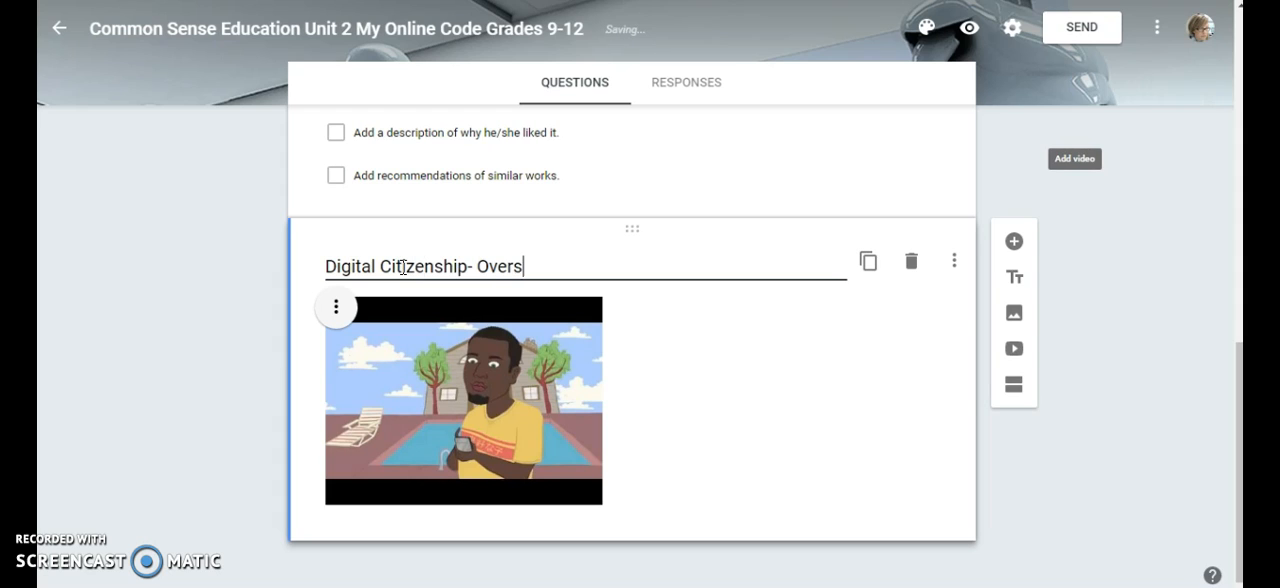
{"action": "type", "text": "haring"}
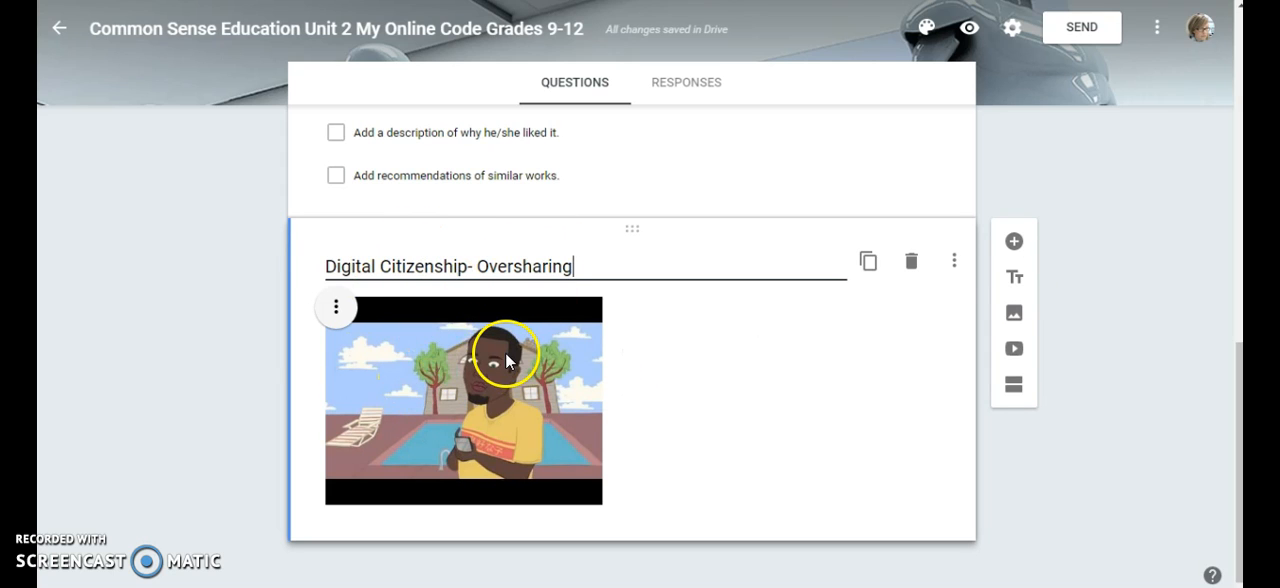
Add a required paragraph question after the video that reads "How can you respect yourself and others online?"
{"action": "left_click", "coordinate": [1014, 242]}
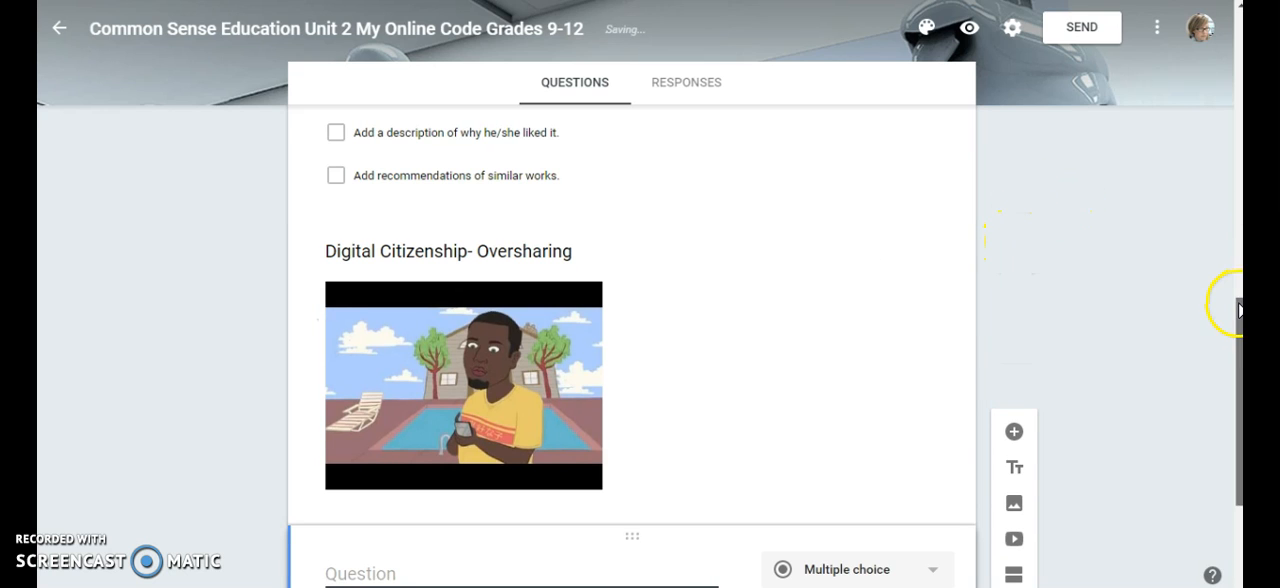
{"action": "left_click_drag", "start_coordinate": [1238, 310], "coordinate": [1234, 363]}
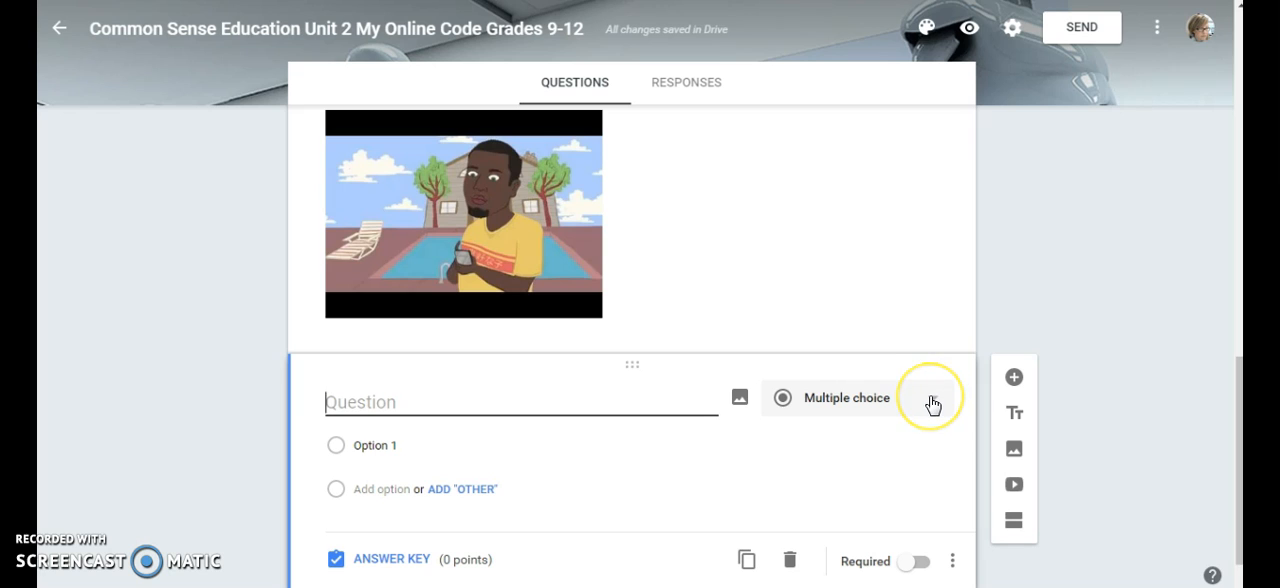
{"action": "left_click", "coordinate": [937, 404]}
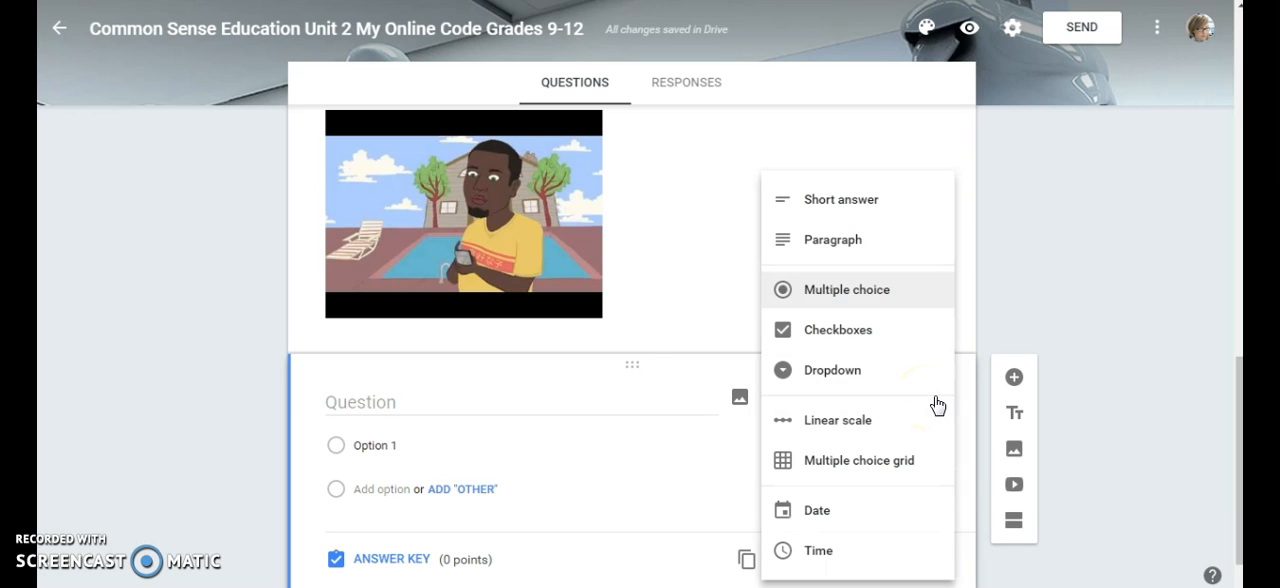
{"action": "left_click", "coordinate": [846, 242]}
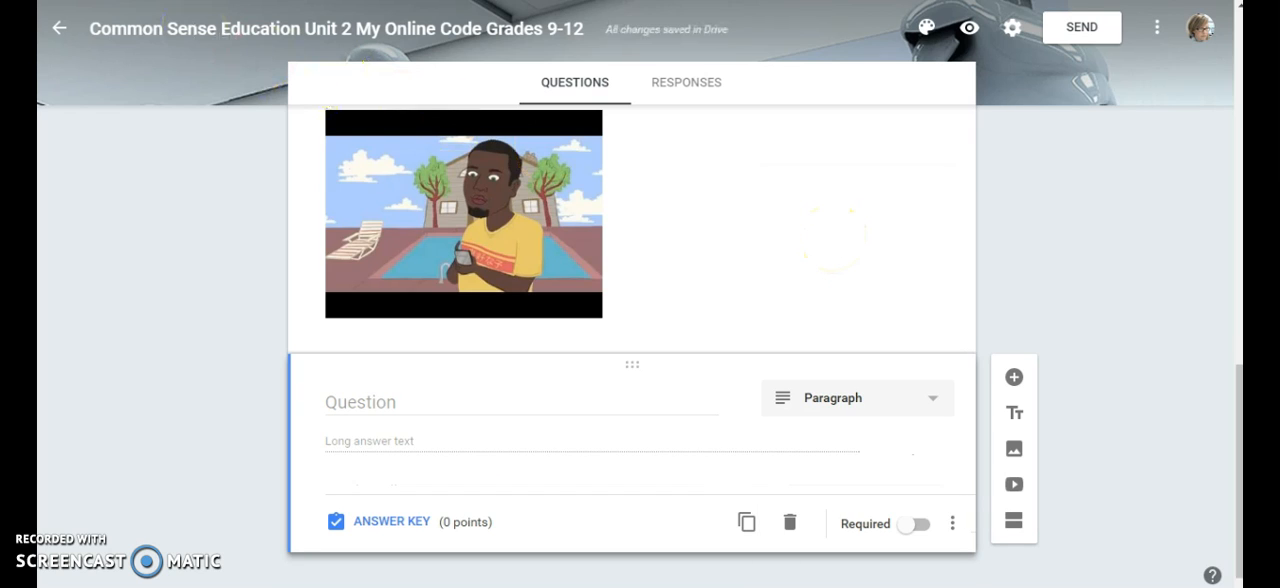
{"action": "left_click", "coordinate": [370, 400]}
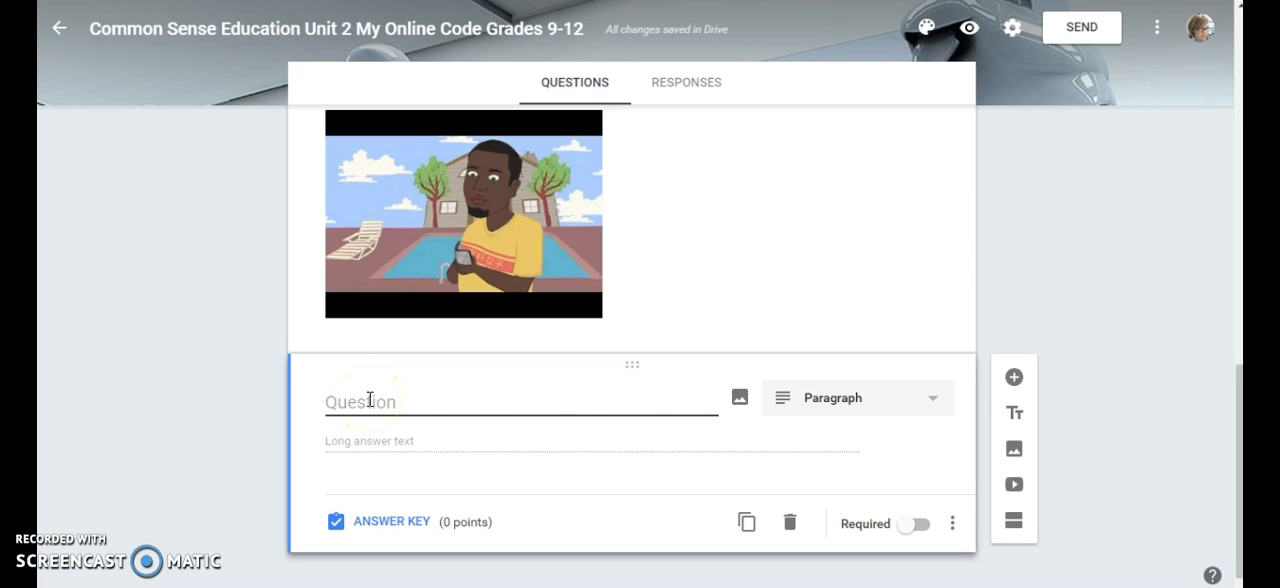
{"action": "type", "text": "How can you respect yourself and others online?"}
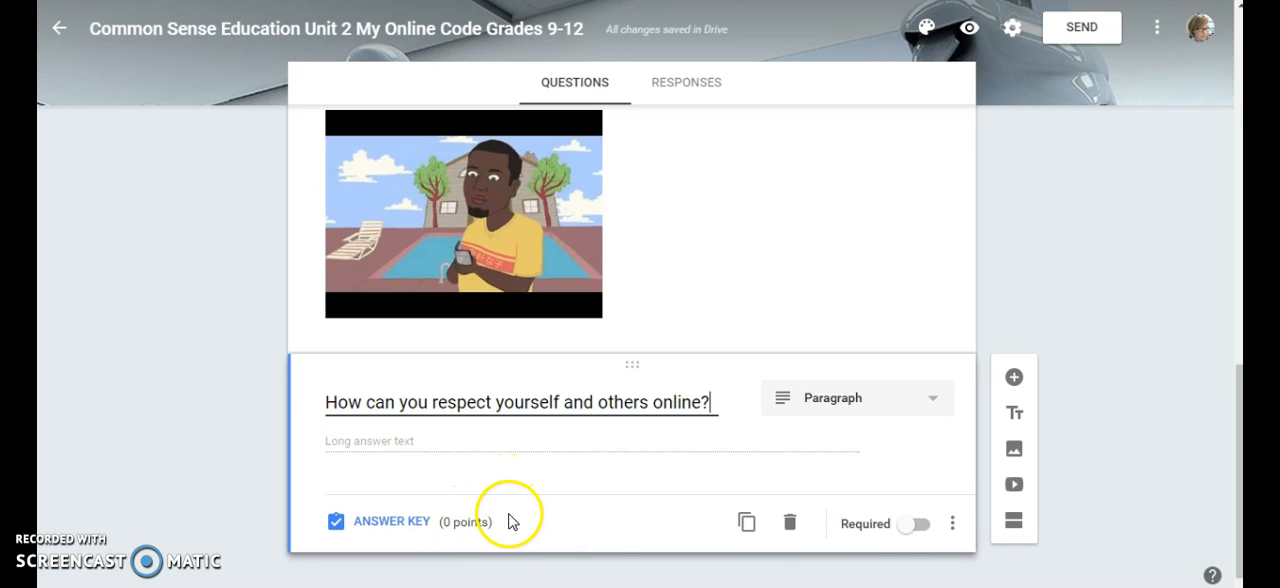
{"action": "left_click", "coordinate": [914, 525]}
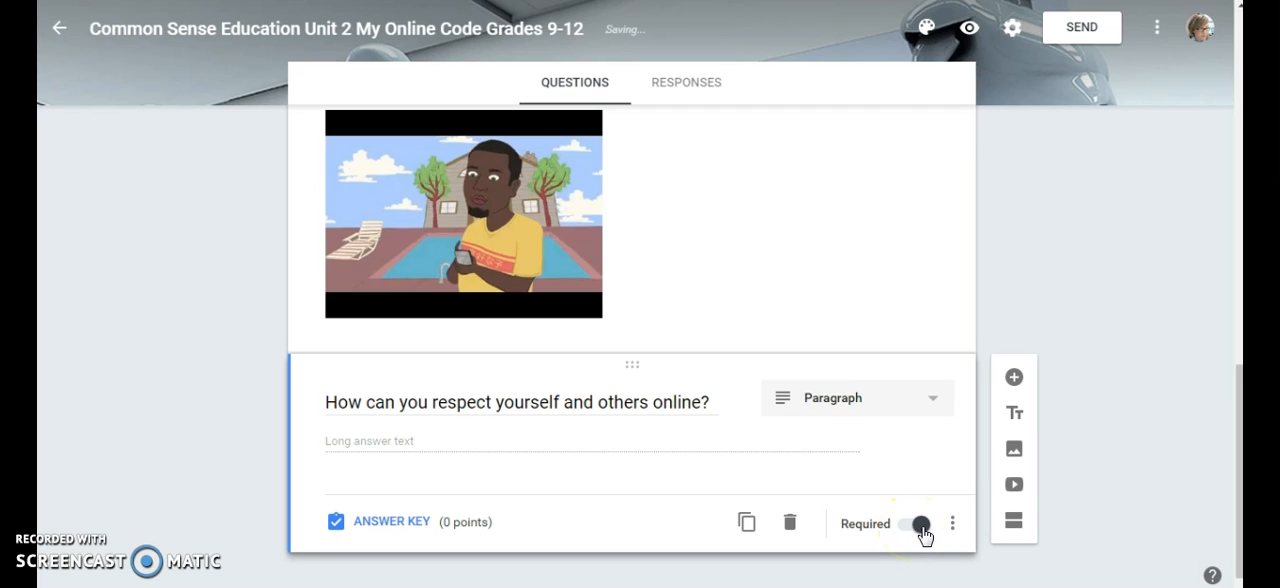
Give the paragraph question 10 points and save answer feedback on proud self-presentation, treating people well, avoiding inappropriate conversations, and managing privacy settings
{"action": "left_click", "coordinate": [377, 522]}
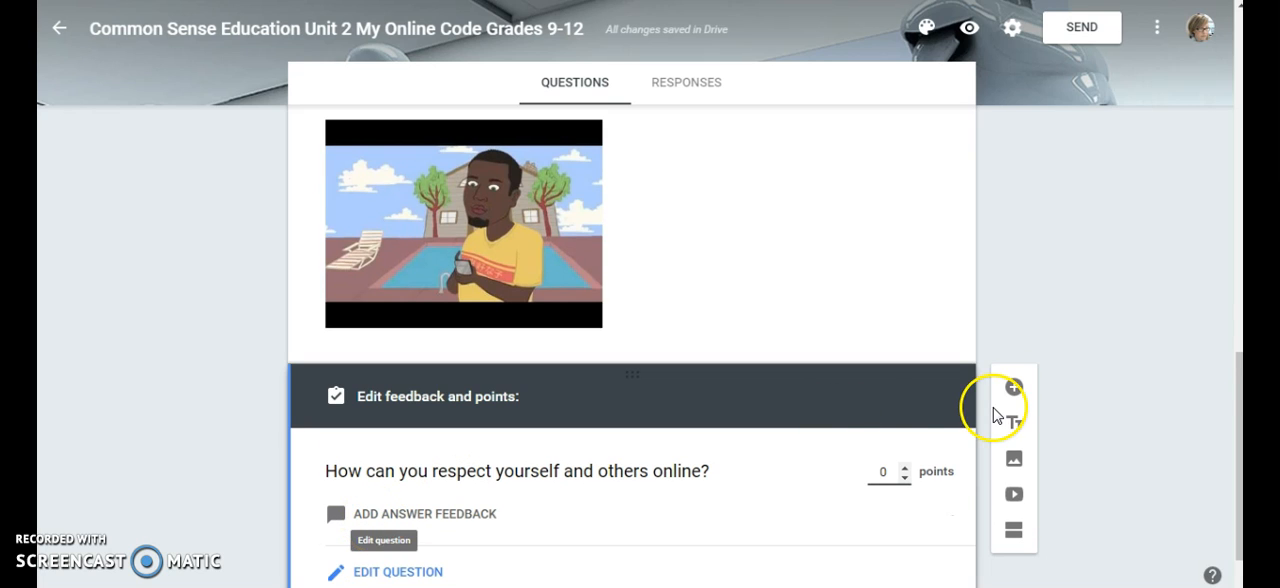
{"action": "left_click_drag", "start_coordinate": [1238, 390], "coordinate": [1229, 434]}
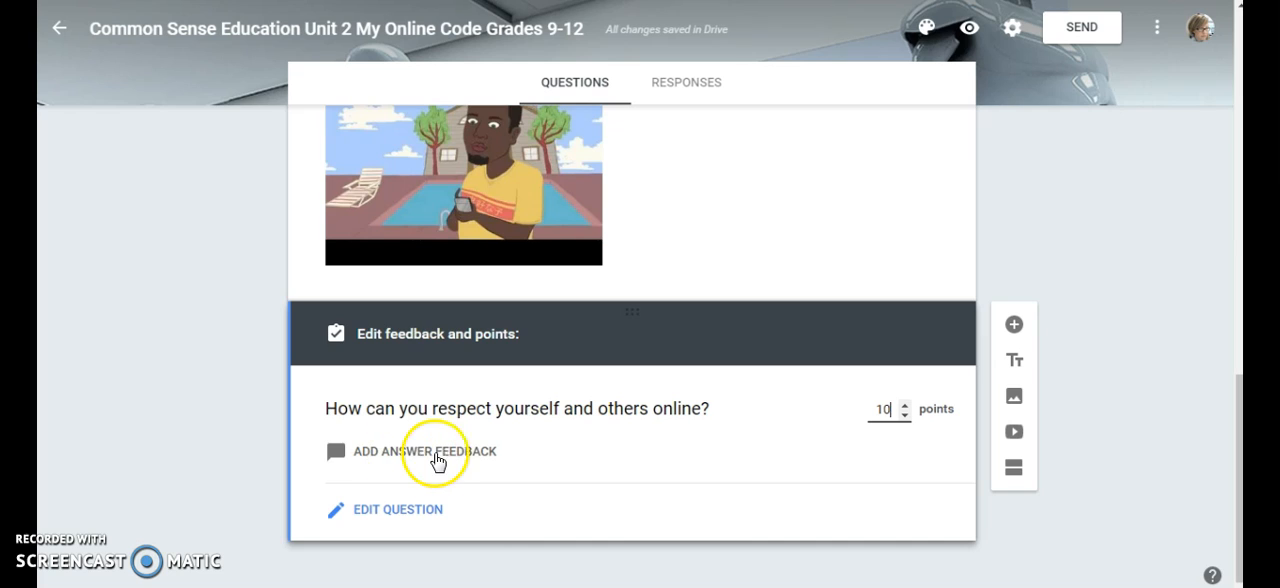
{"action": "left_click", "coordinate": [409, 456]}
{"action": "left_click", "coordinate": [341, 145]}
{"action": "type", "text": "Present yourself in ways that you will be proud of in the future. Treat people the way that you would like to be treated. Don't engage in inappropriate conversations with anyone (friends today, enemies tomorrow). Manage your privacy setting on sites and apps that you use to communicate with others."}
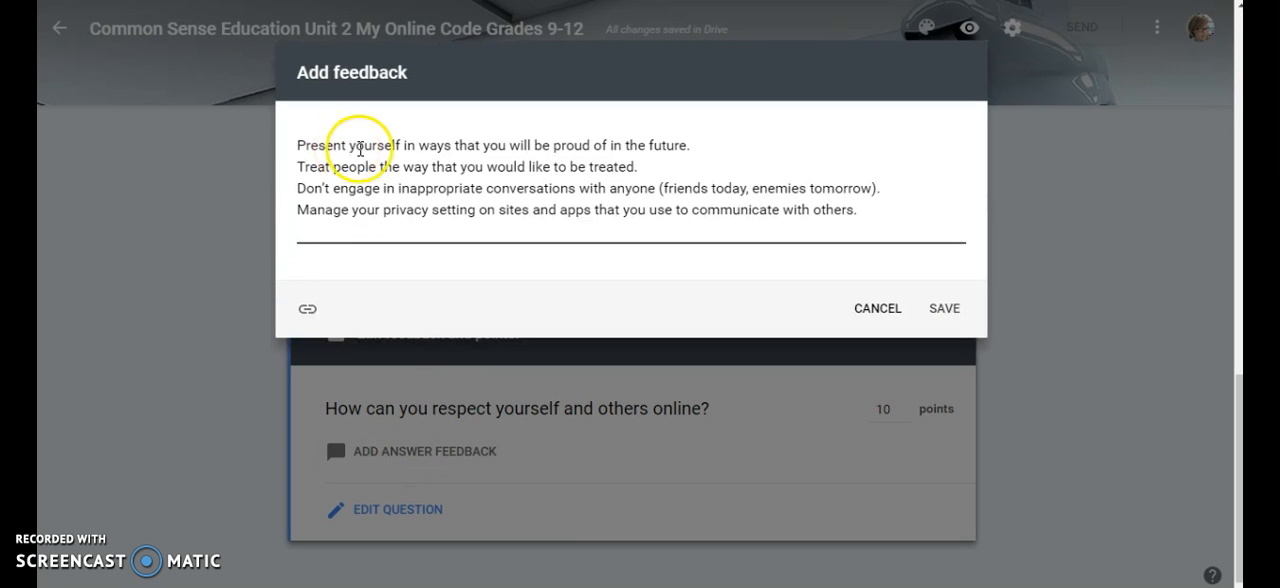
{"action": "left_click", "coordinate": [958, 311]}
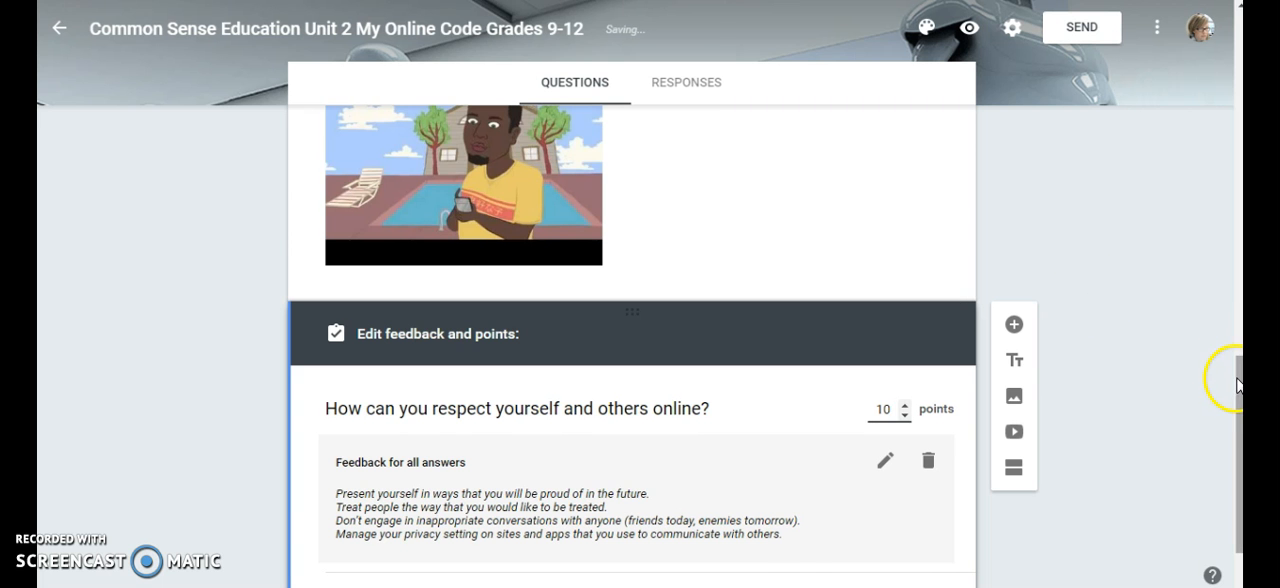
{"action": "scroll", "coordinate": [691, 180], "scroll_direction": "down", "scroll_amount": 1}
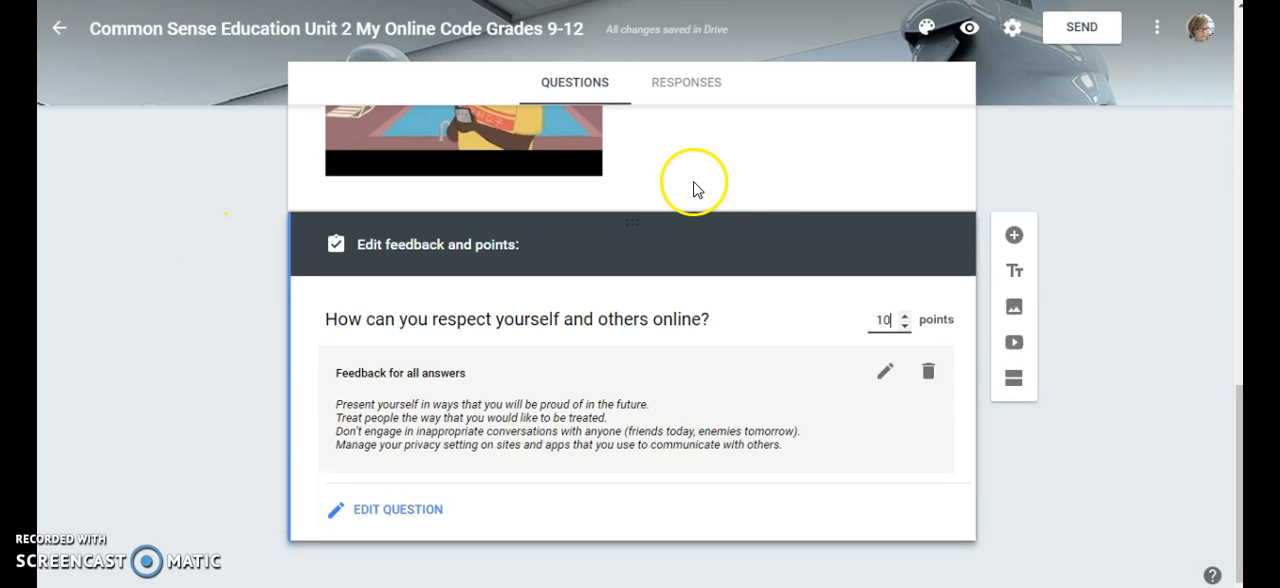
Add a required dropdown question "Ethics help you determine which ____ are and are not acceptable both online and offline." with options posts, attitudes, behaviors, principles
{"action": "left_click", "coordinate": [1014, 237]}
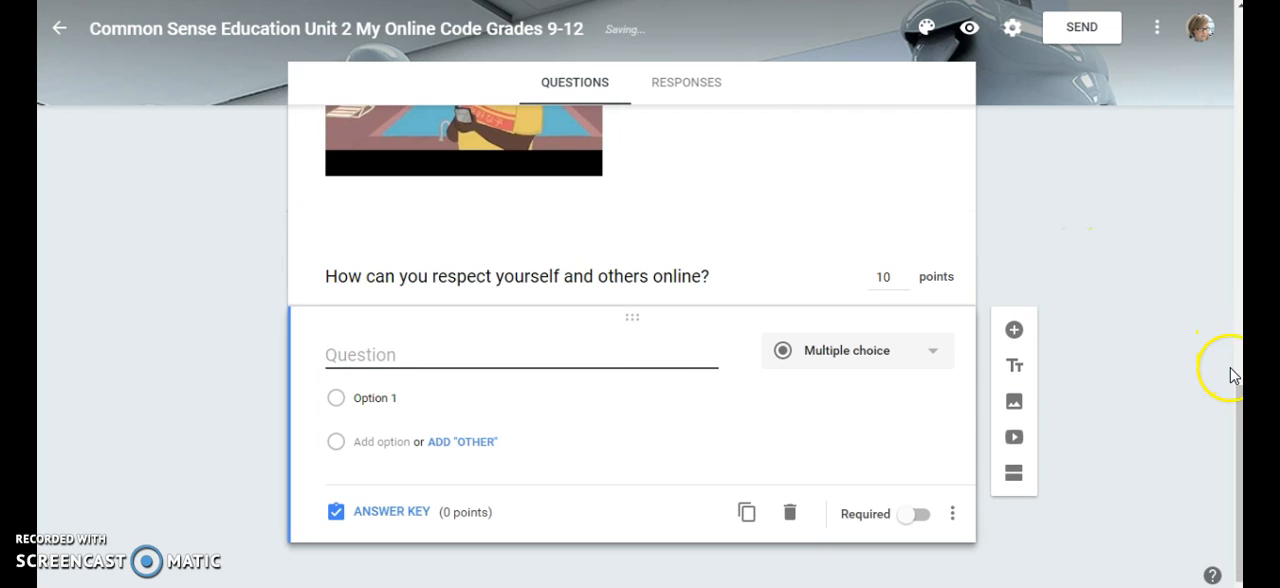
{"action": "left_click", "coordinate": [932, 364]}
{"action": "left_click", "coordinate": [920, 370]}
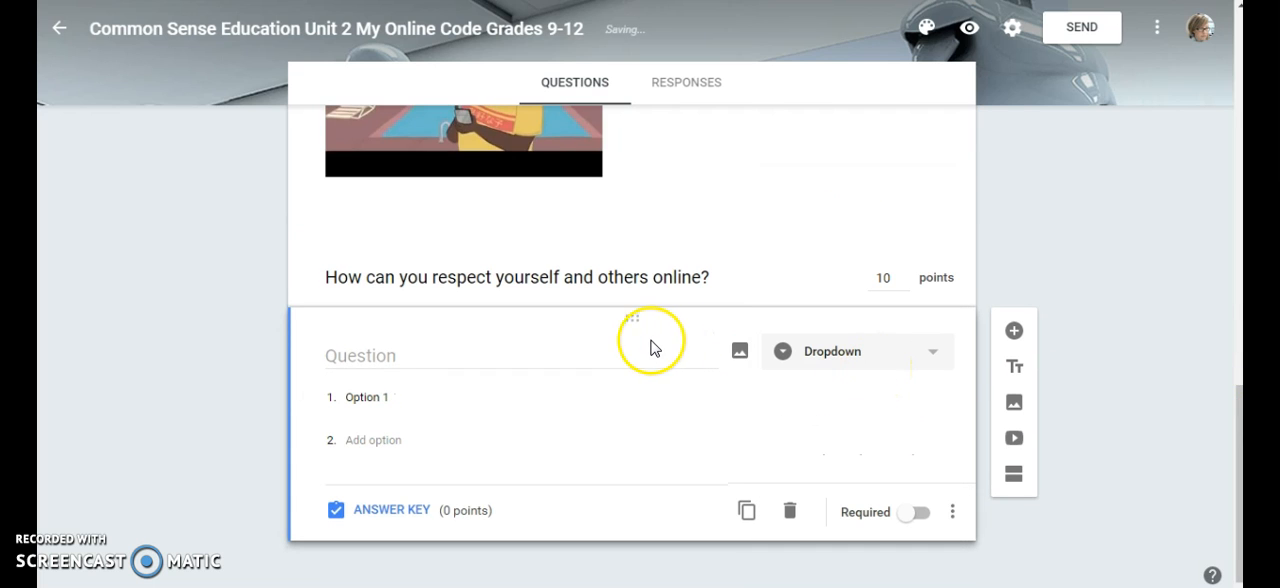
{"action": "left_click", "coordinate": [356, 352]}
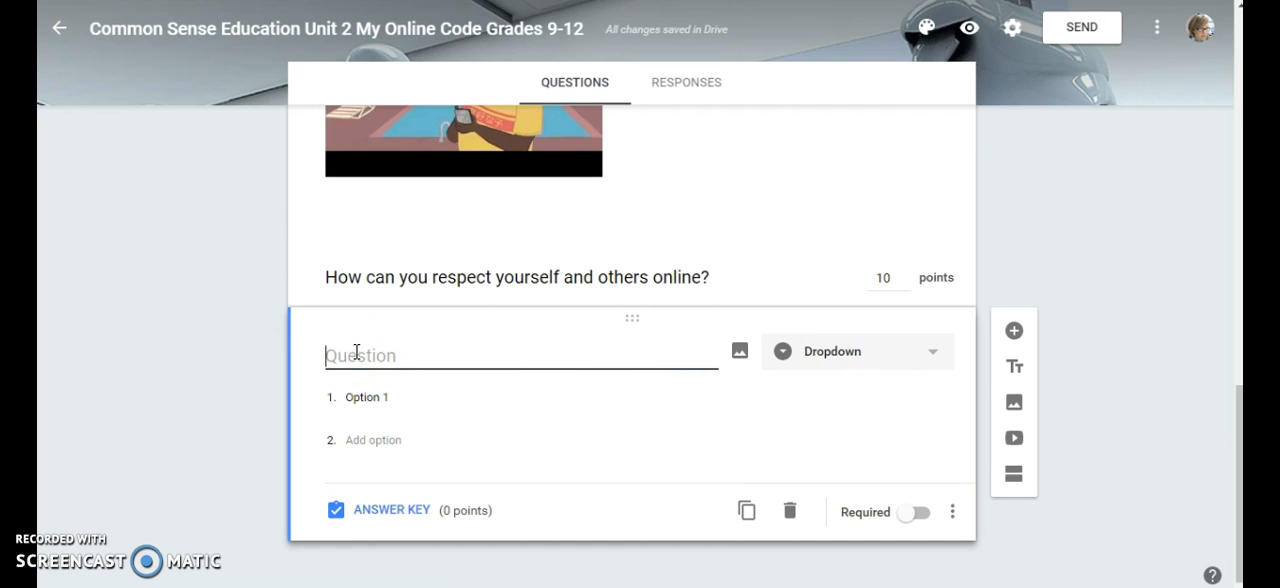
{"action": "type", "text": "Ethics help you determine which ______________ are and are not acceptable both online and offline."}
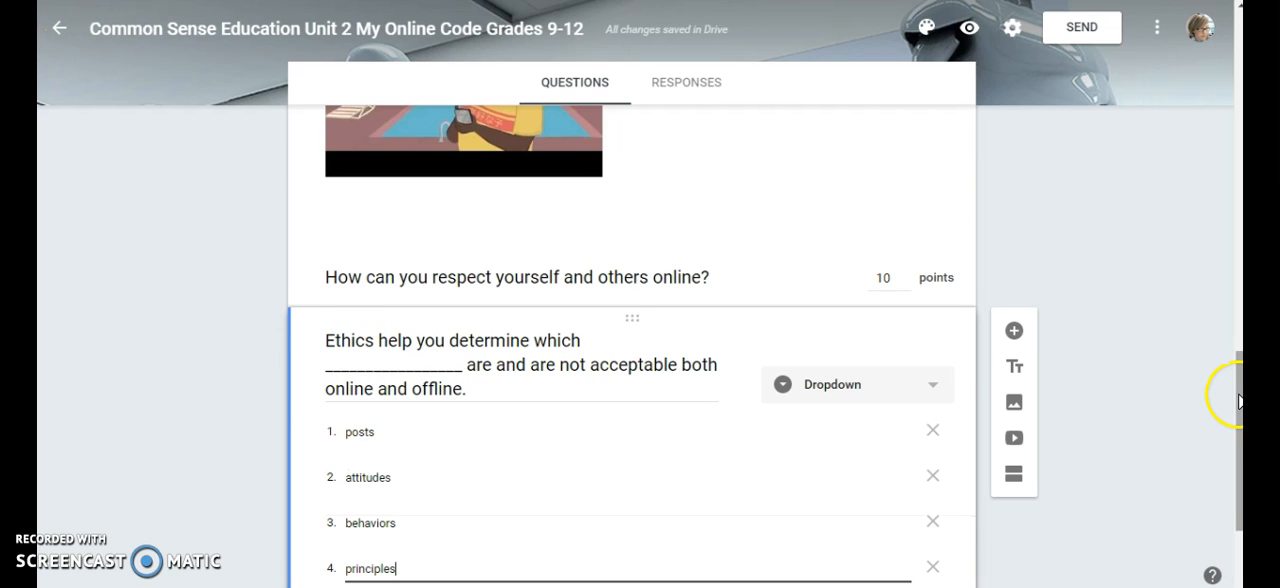
{"action": "scroll", "coordinate": [1220, 400], "scroll_direction": "down", "scroll_amount": 2}
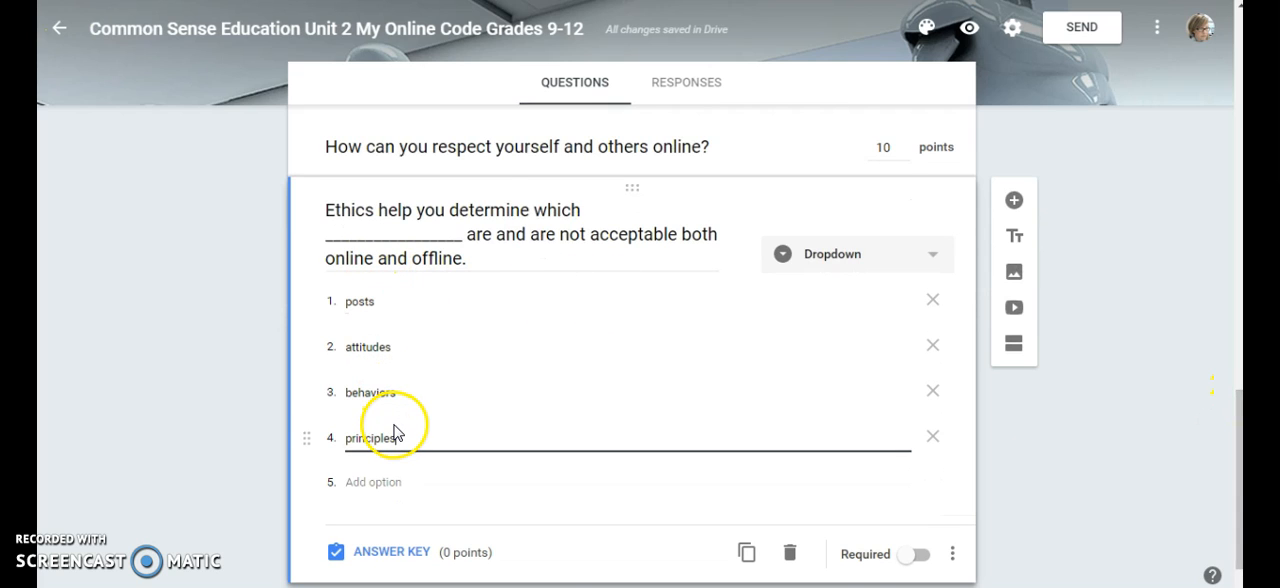
{"action": "left_click", "coordinate": [910, 562]}
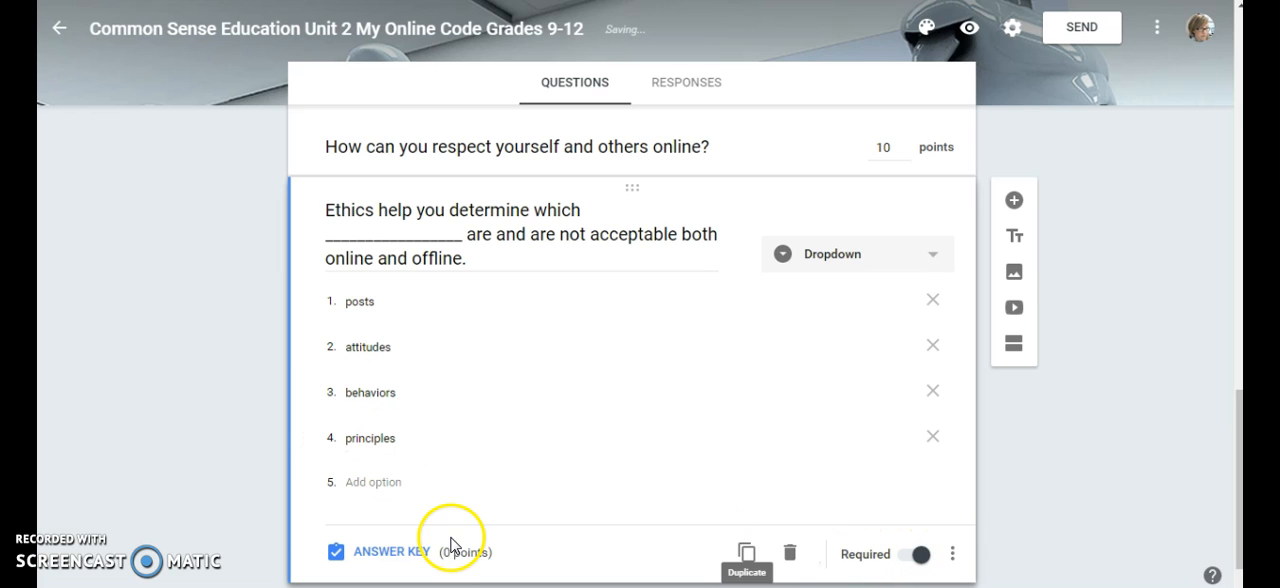
Give the ethics dropdown question 3 points and mark "behaviors" as the correct answer
{"action": "left_click", "coordinate": [412, 552]}
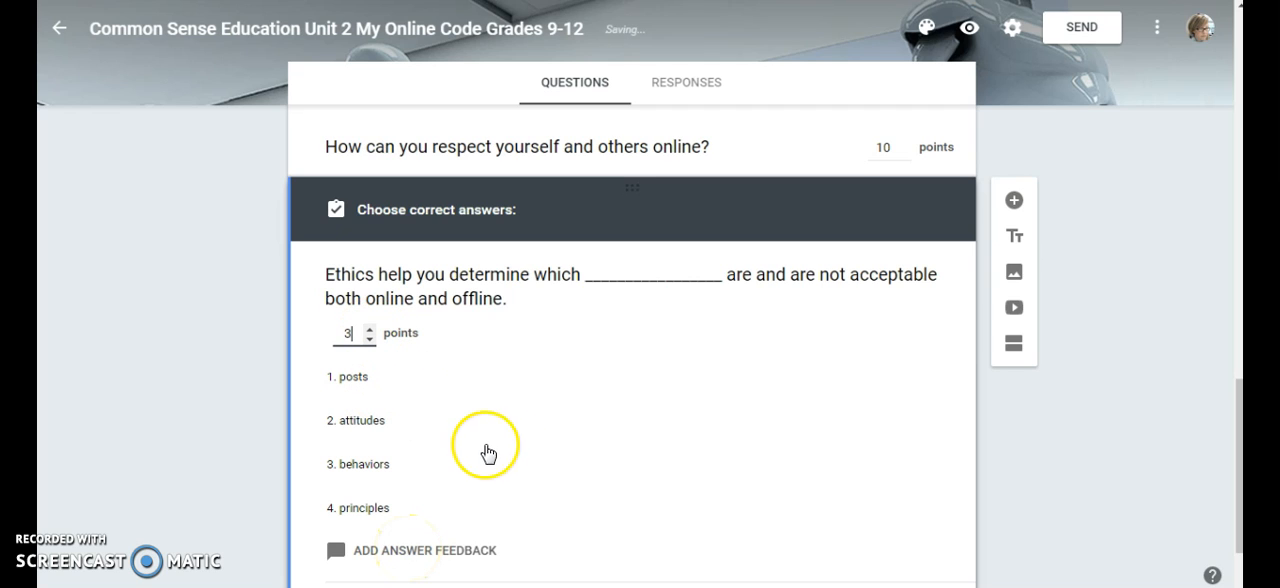
{"action": "left_click", "coordinate": [366, 466]}
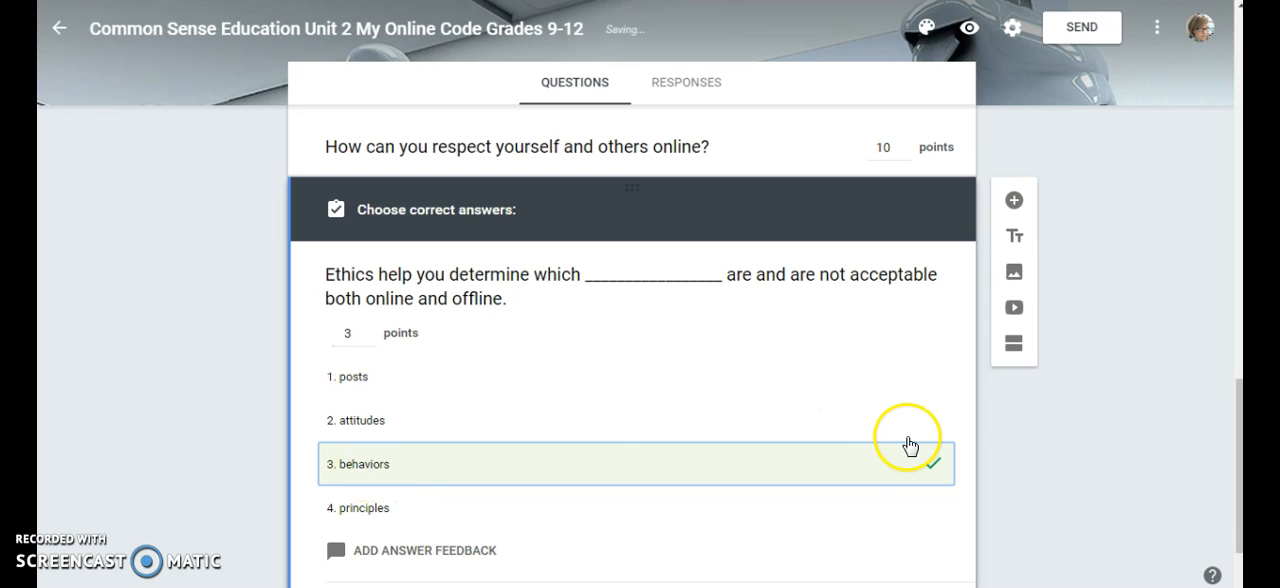
{"action": "left_click_drag", "start_coordinate": [1240, 418], "coordinate": [1236, 518]}
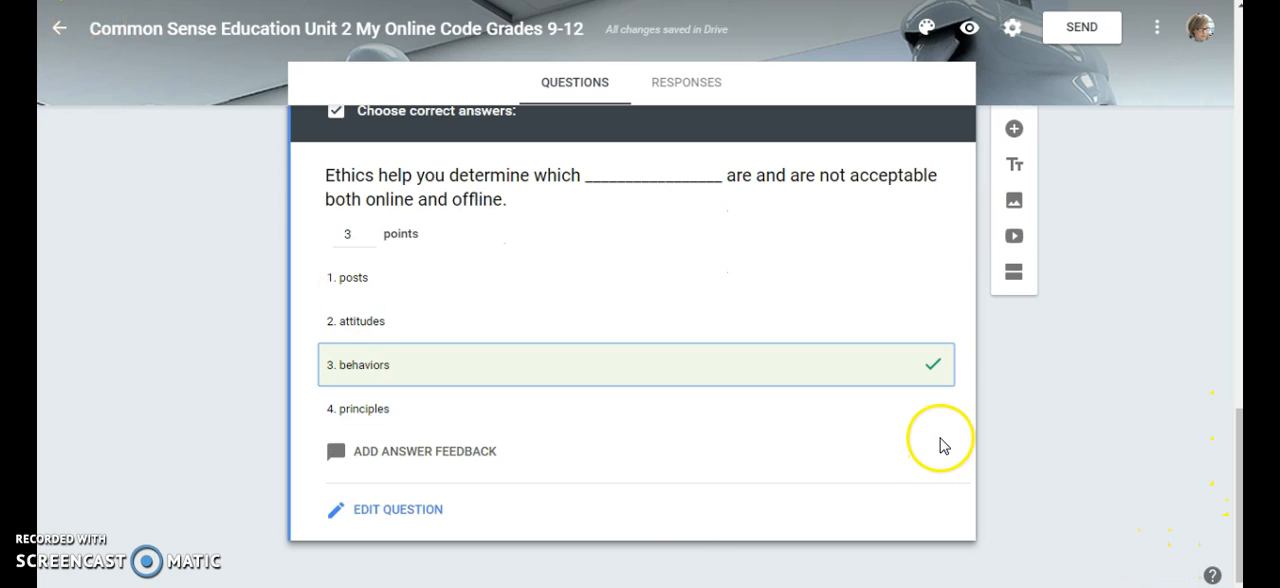
Add a multiple choice question asking the most responsible way to handle a website where schoolmates post mean comments, including one about you
{"action": "left_click", "coordinate": [1015, 140]}
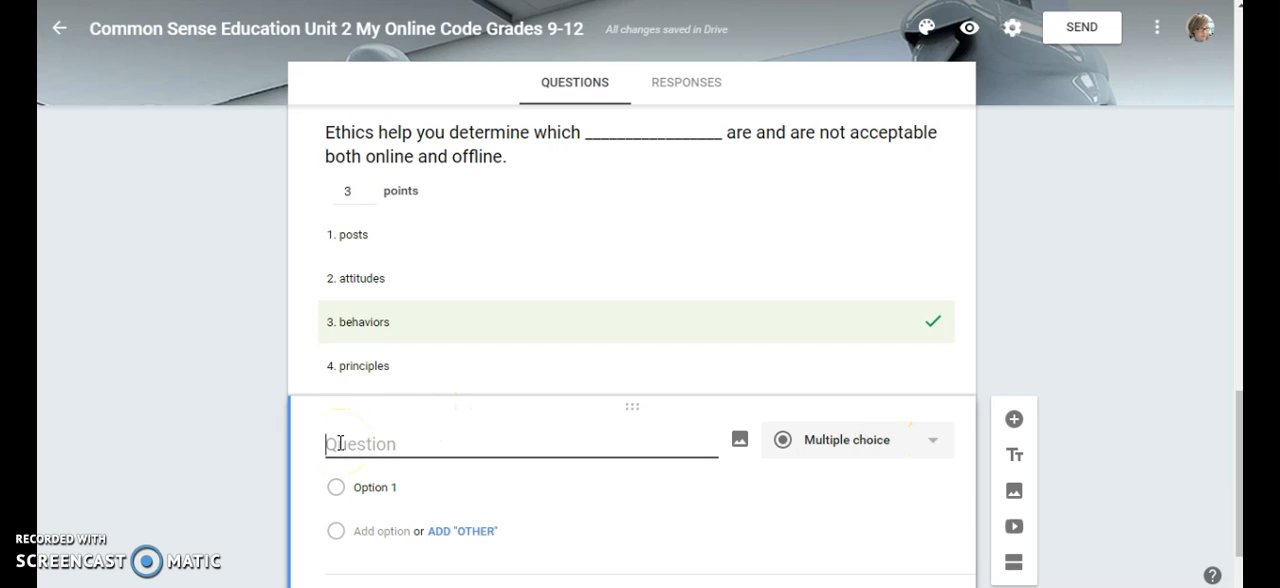
{"action": "type", "text": "You come across a website where students from your school are posting mean comments about people you know. As you read some of the posts, you see one about you. What is the most responsible way to handle the situation?"}
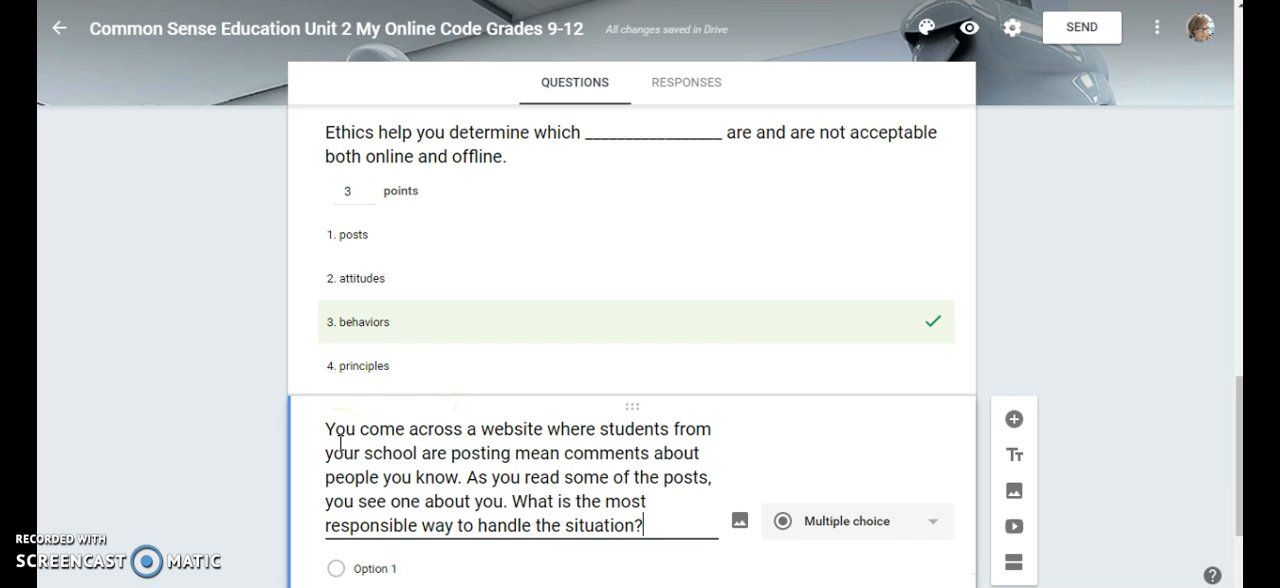
{"action": "left_click_drag", "start_coordinate": [1240, 388], "coordinate": [1241, 450]}
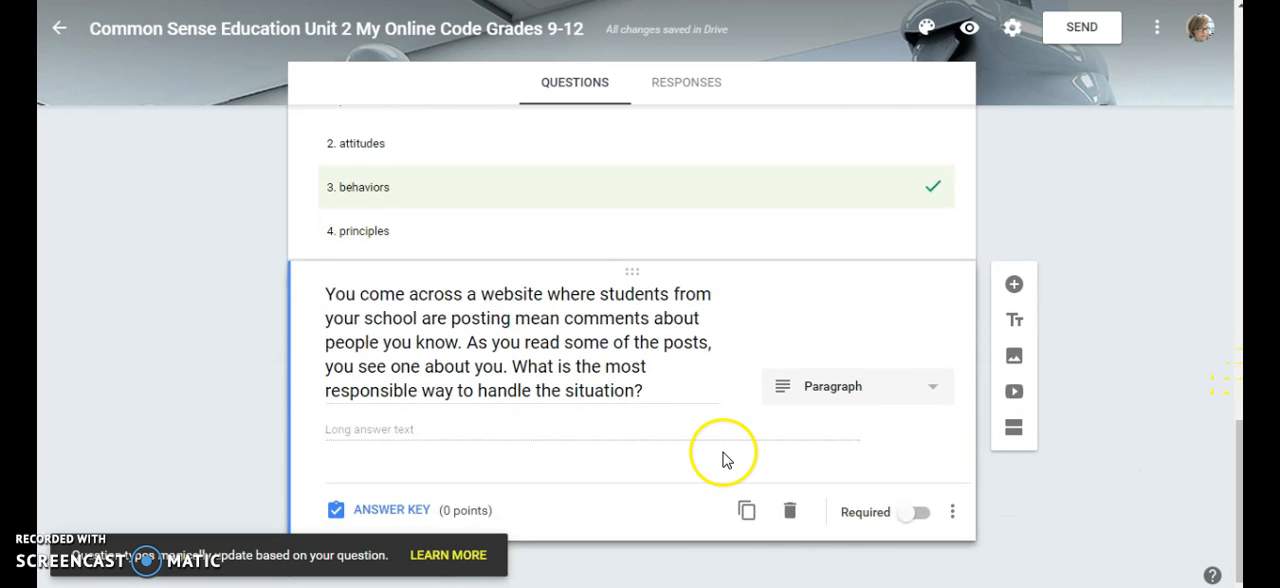
{"action": "left_click", "coordinate": [859, 402]}
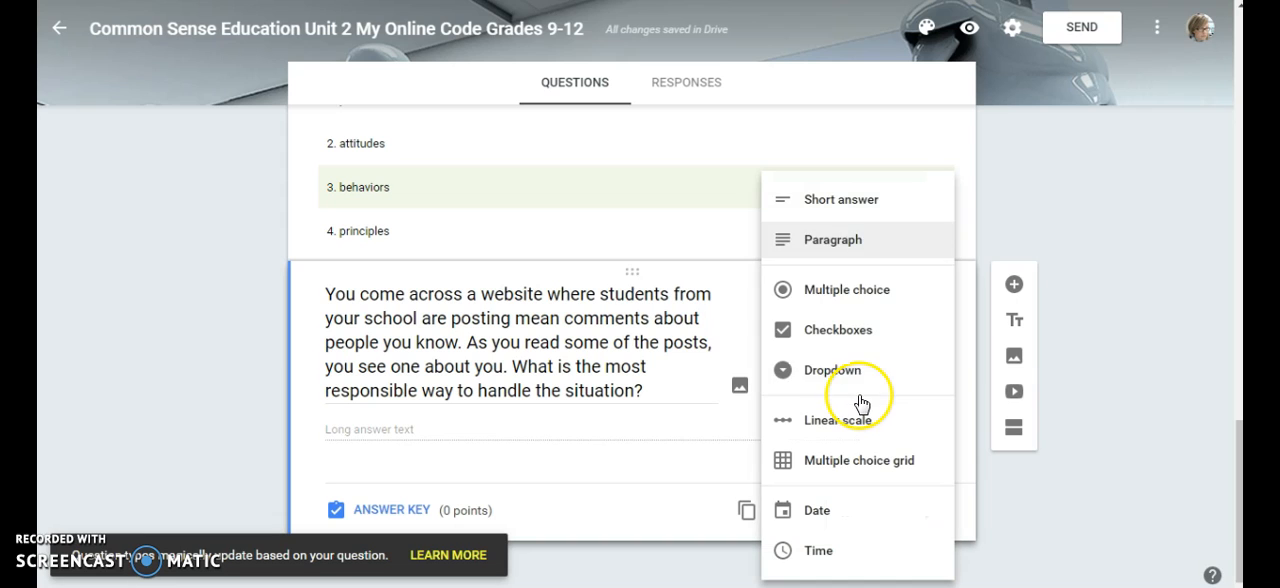
{"action": "left_click", "coordinate": [822, 289]}
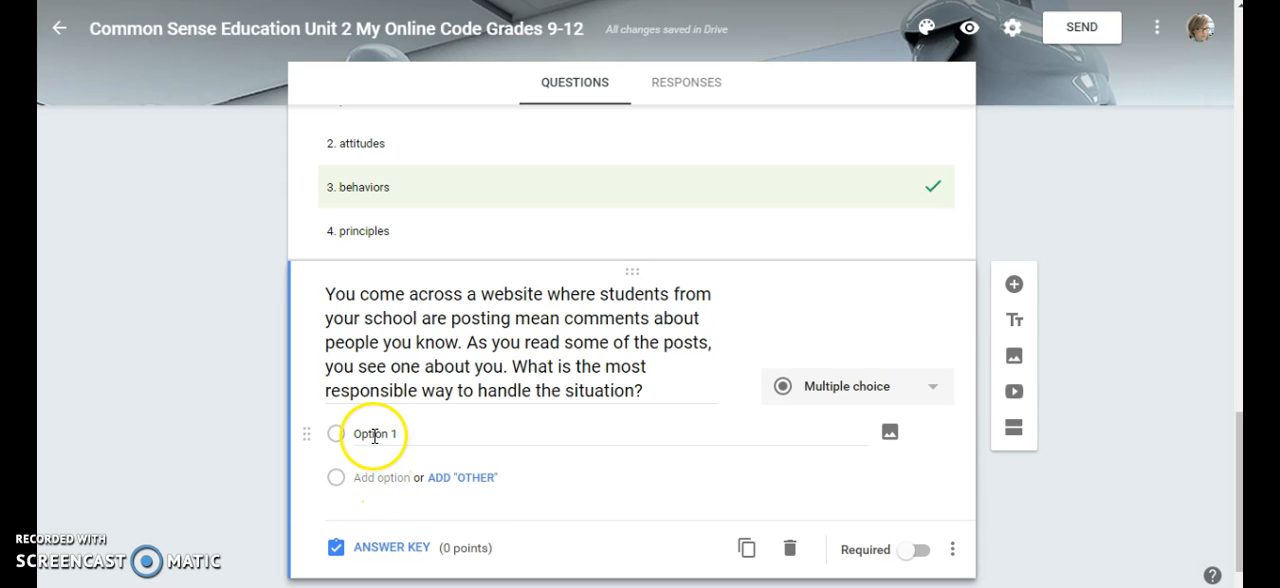
Enter four options covering screenshotting for an adult, adding mean comments, sharing the website with friends, and ignoring it, and make the question required
{"action": "key", "text": "ctrl+v"}
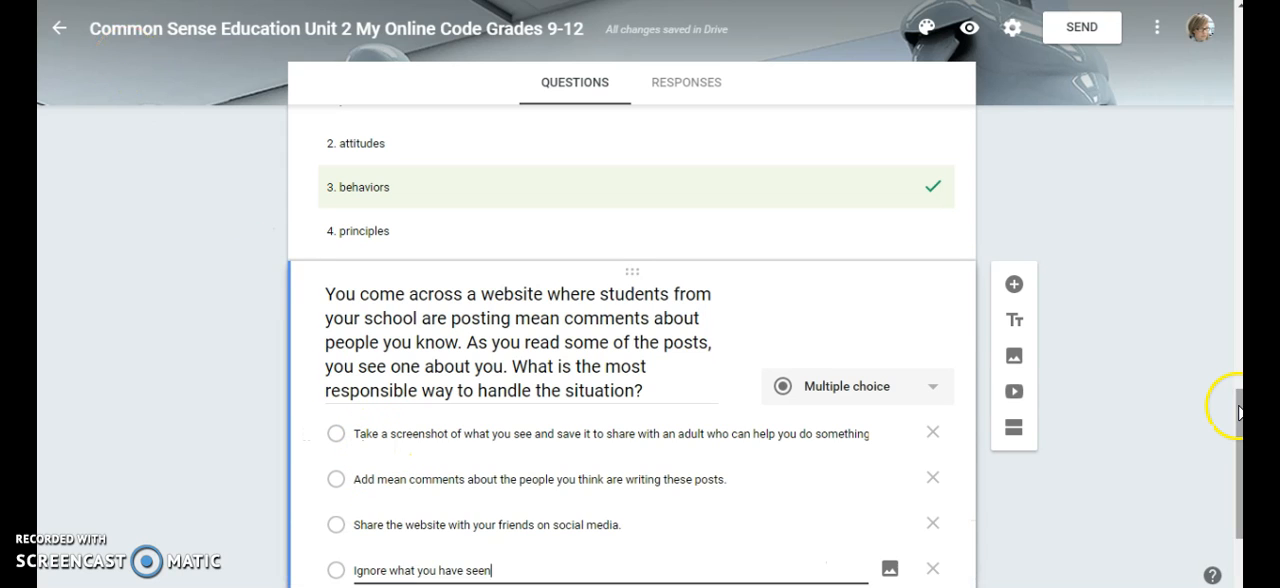
{"action": "left_click_drag", "start_coordinate": [1238, 408], "coordinate": [1238, 446]}
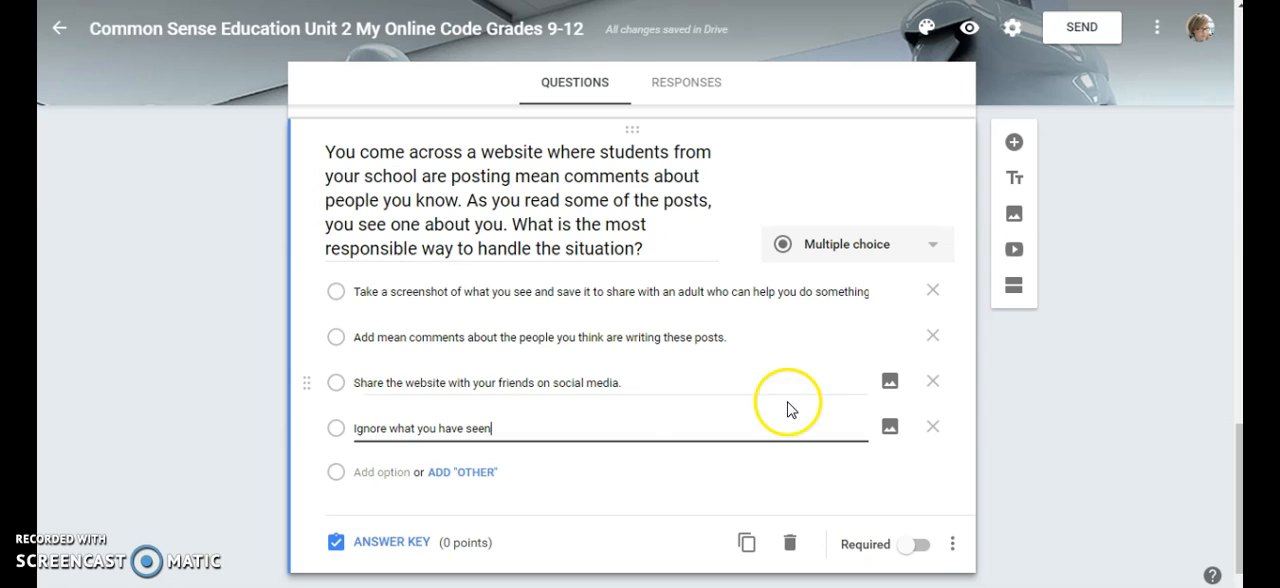
{"action": "left_click", "coordinate": [901, 549]}
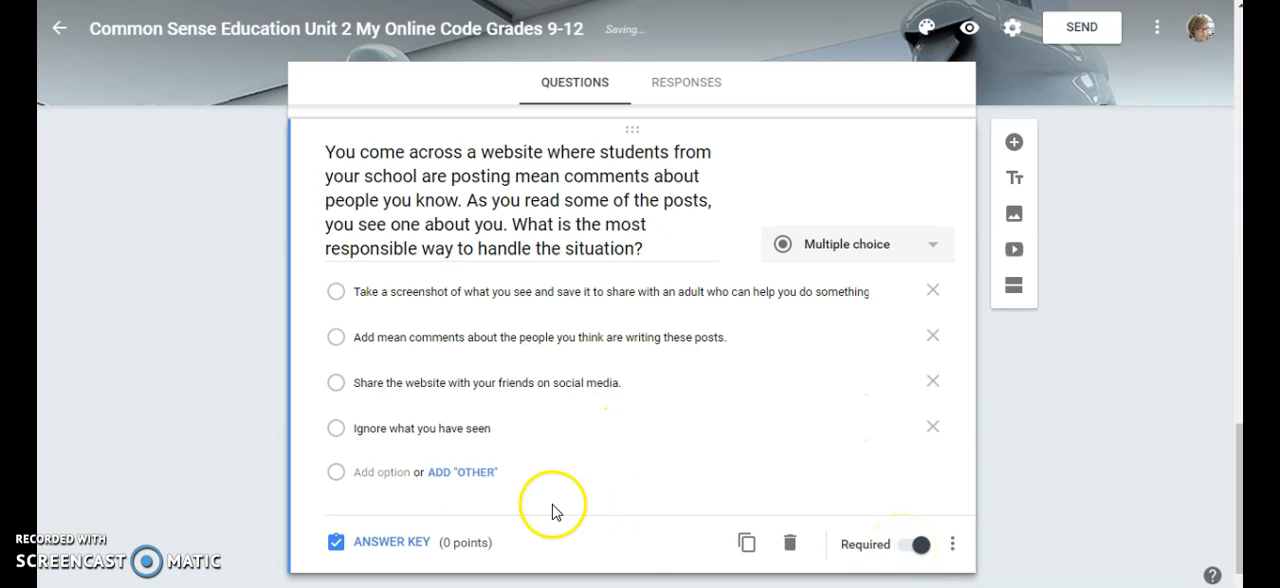
Give the mean comments question 3 points, mark the option about sharing a screenshot with an adult as correct, and return to question editing
{"action": "left_click", "coordinate": [401, 546]}
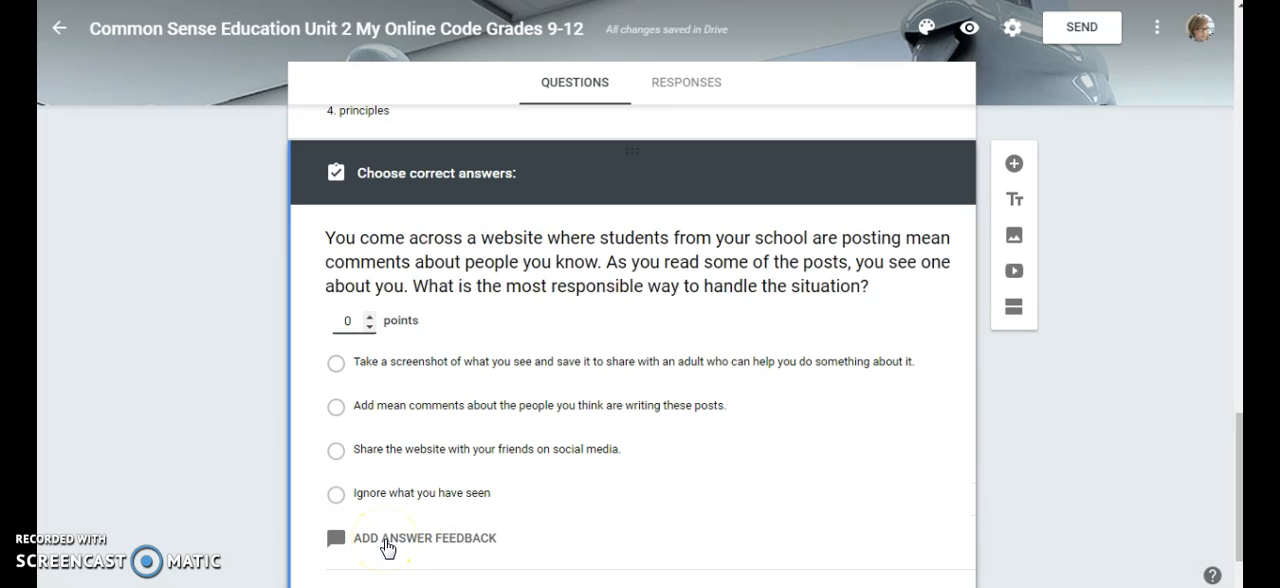
{"action": "left_click", "coordinate": [369, 317]}
{"action": "left_click", "coordinate": [369, 317]}
{"action": "left_click", "coordinate": [369, 317]}
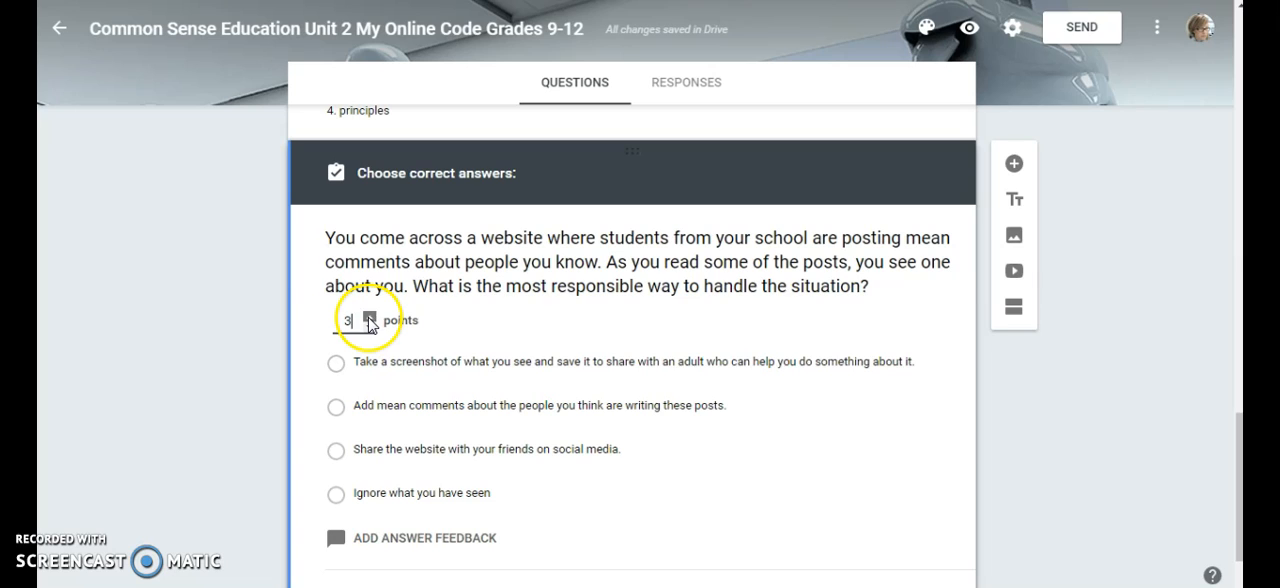
{"action": "left_click", "coordinate": [337, 364]}
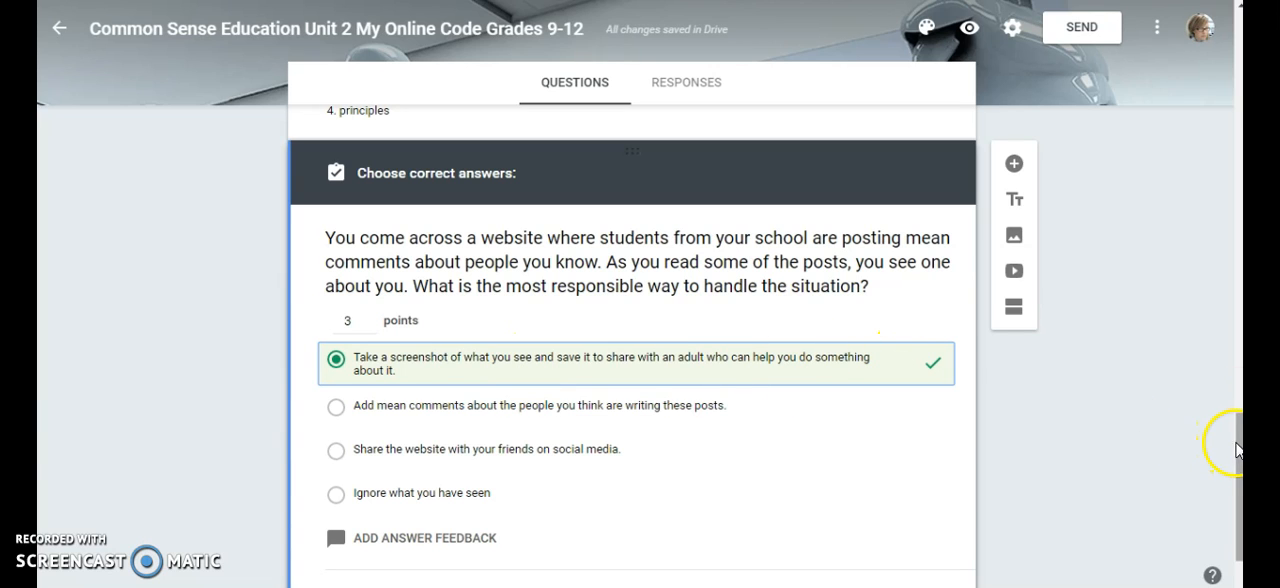
{"action": "left_click_drag", "start_coordinate": [1229, 442], "coordinate": [1237, 468]}
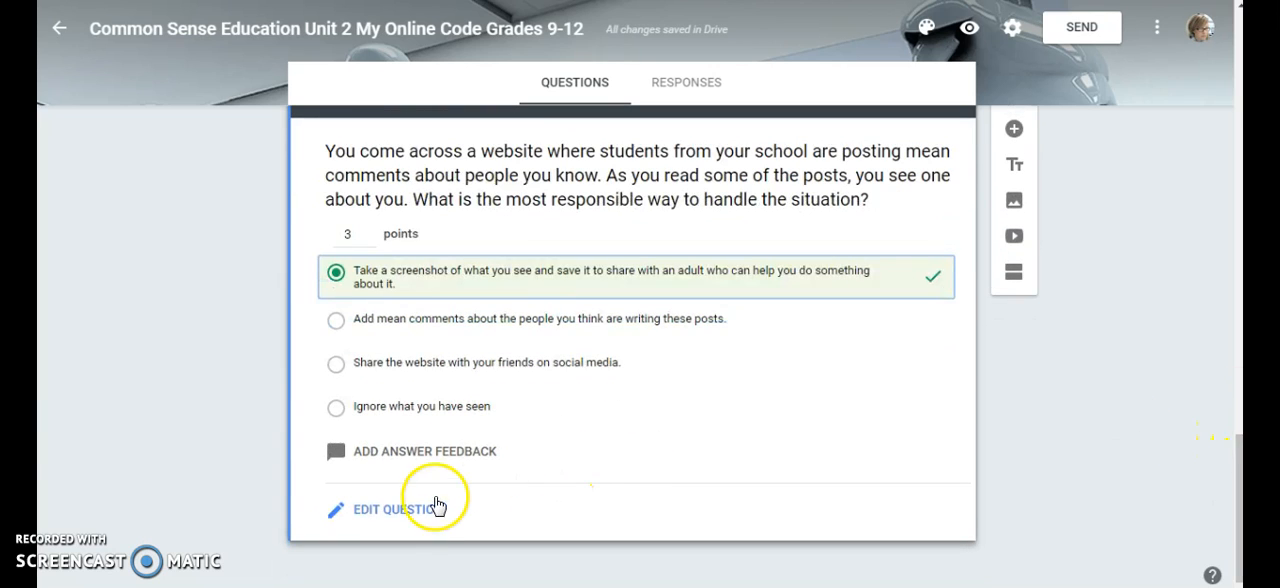
{"action": "left_click", "coordinate": [420, 512]}
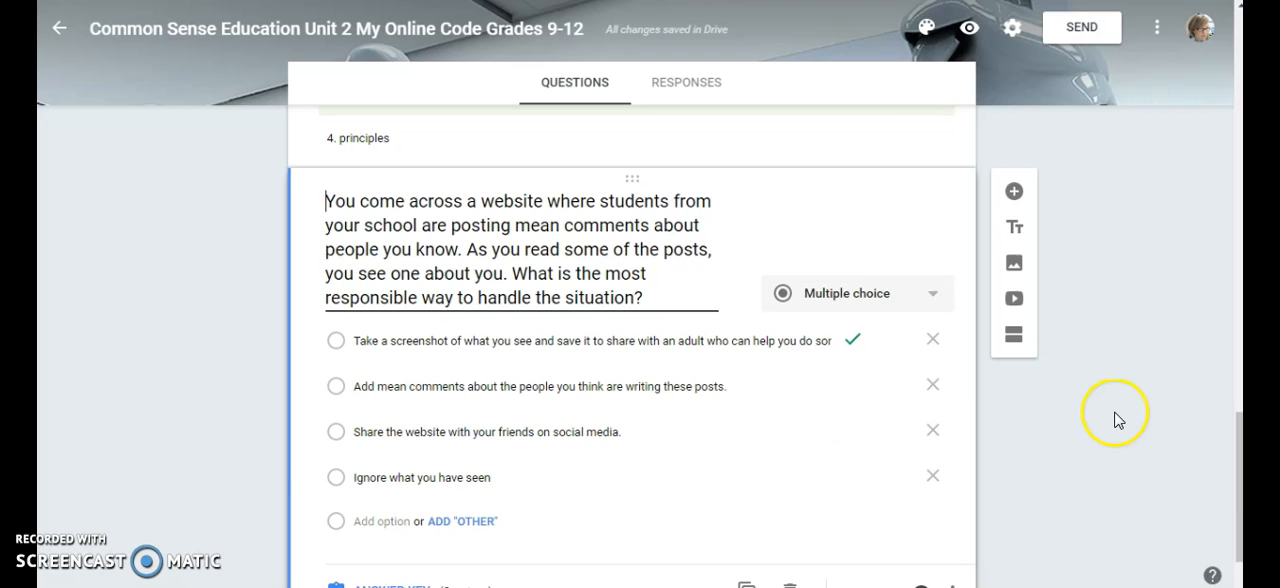
{"action": "left_click_drag", "start_coordinate": [1240, 440], "coordinate": [1236, 30]}
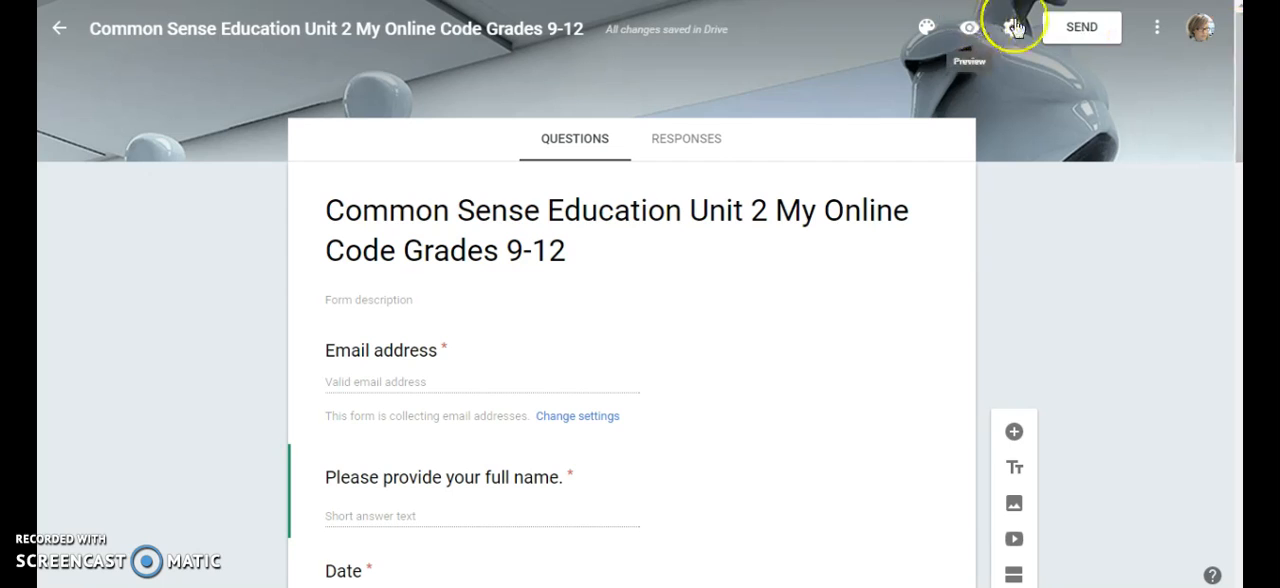
Preview the quiz as a respondent through all its questions to the end, and return to the form editor
{"action": "left_click", "coordinate": [970, 36]}
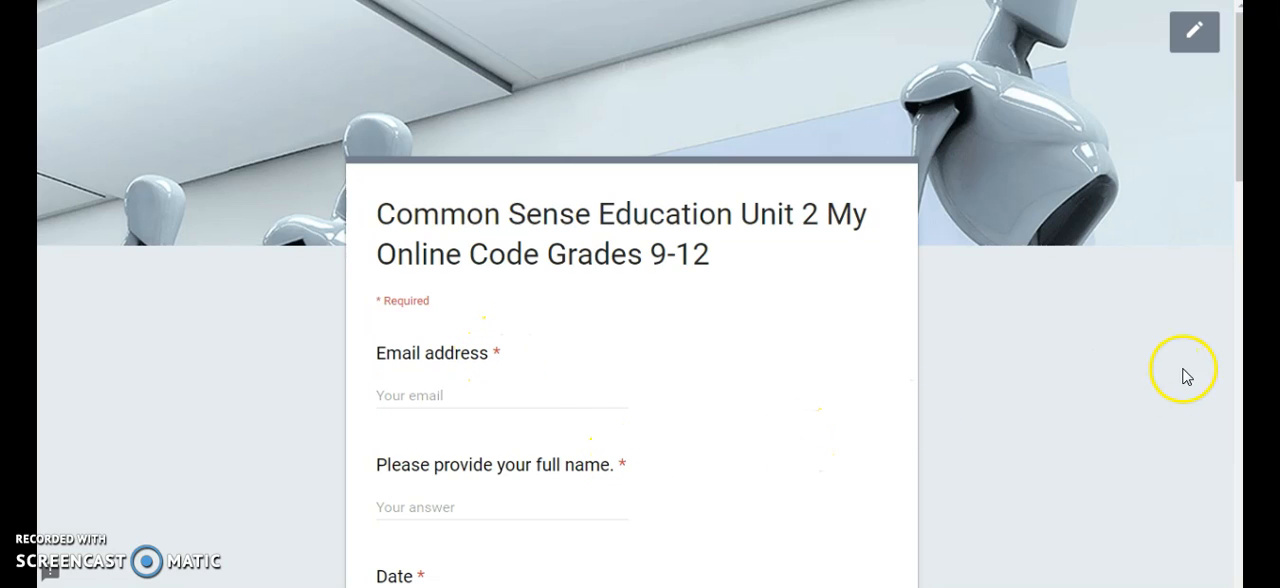
{"action": "left_click_drag", "start_coordinate": [1240, 190], "coordinate": [1240, 354]}
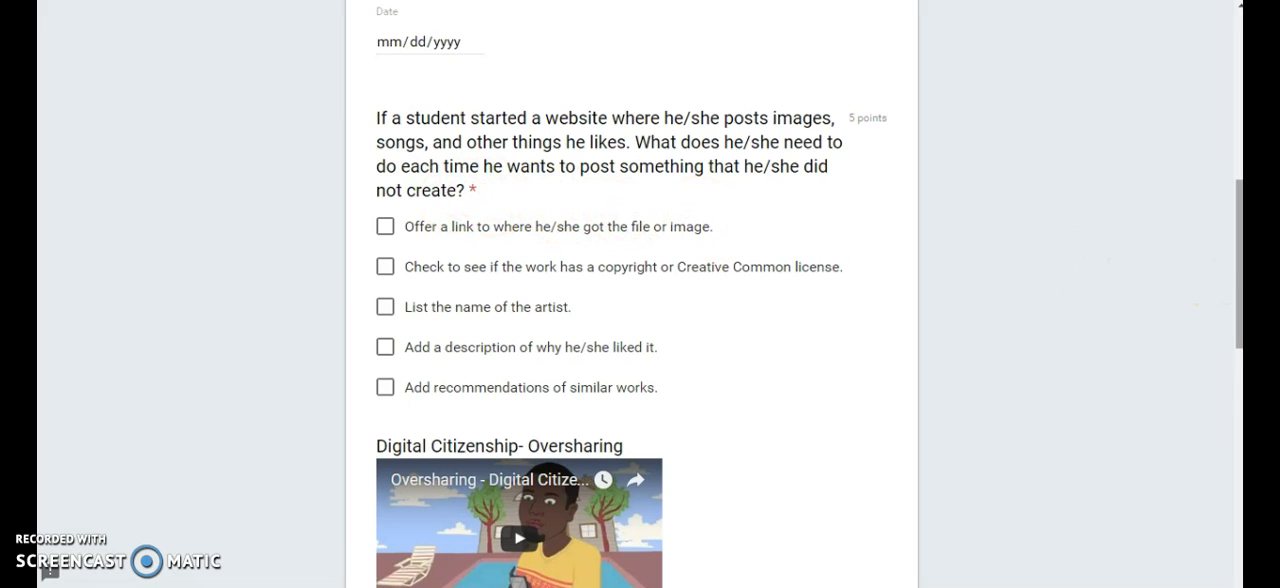
{"action": "scroll", "coordinate": [1200, 300], "scroll_direction": "down", "scroll_amount": 5}
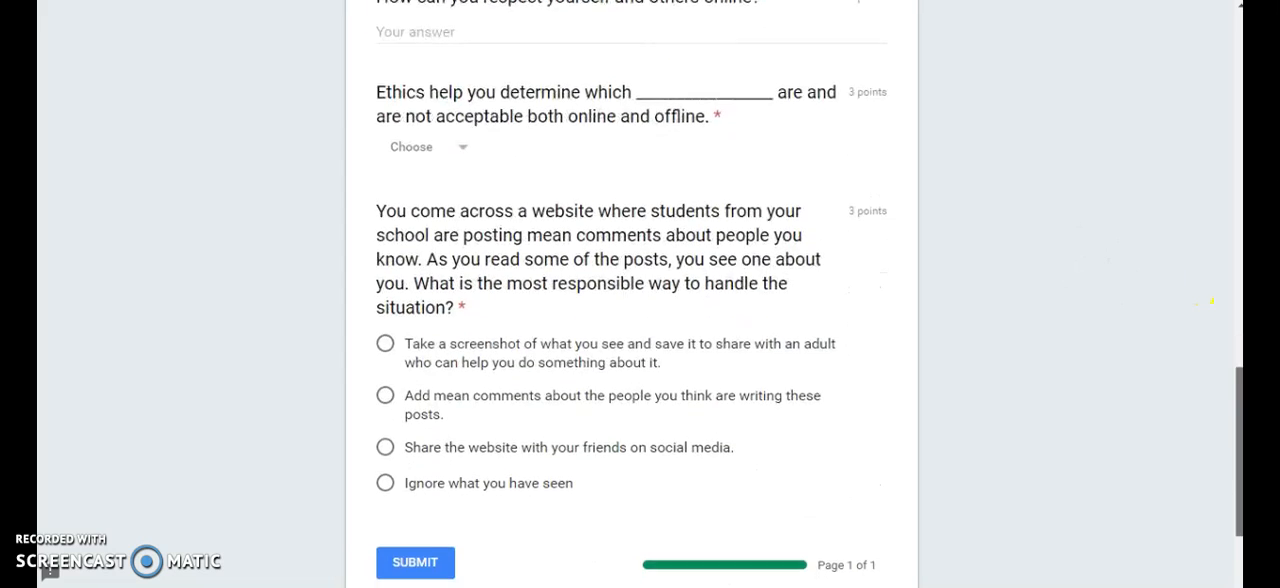
{"action": "scroll", "coordinate": [1211, 300], "scroll_direction": "down", "scroll_amount": 1}
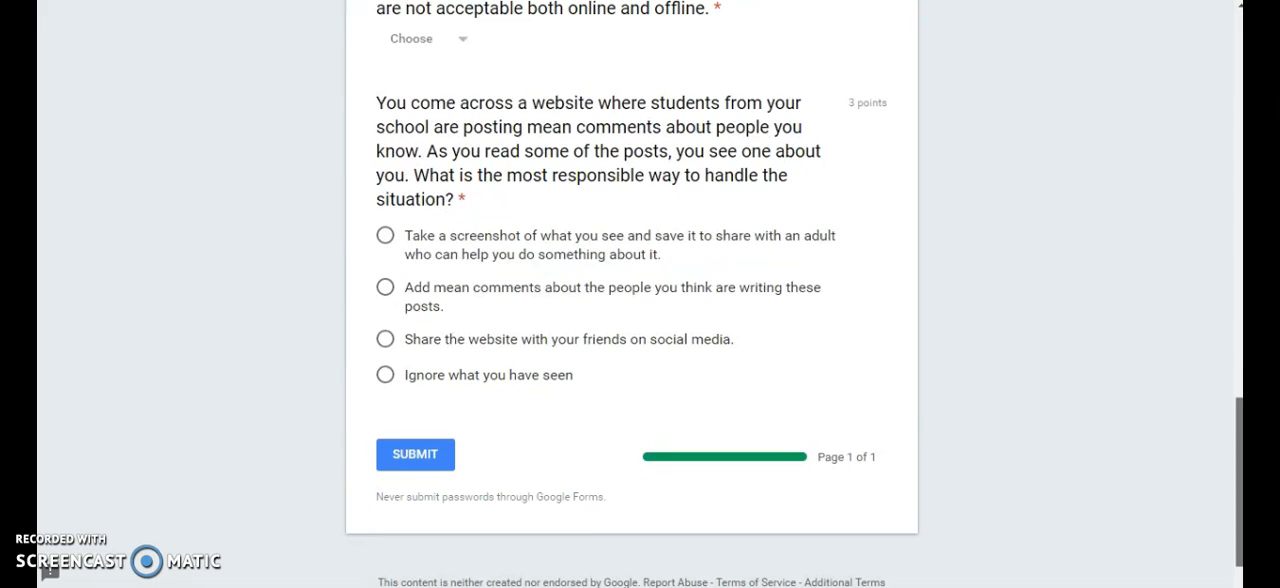
{"action": "scroll", "coordinate": [640, 300], "scroll_direction": "up", "scroll_amount": 6}
{"action": "scroll", "coordinate": [1235, 185], "scroll_direction": "up", "scroll_amount": 10}
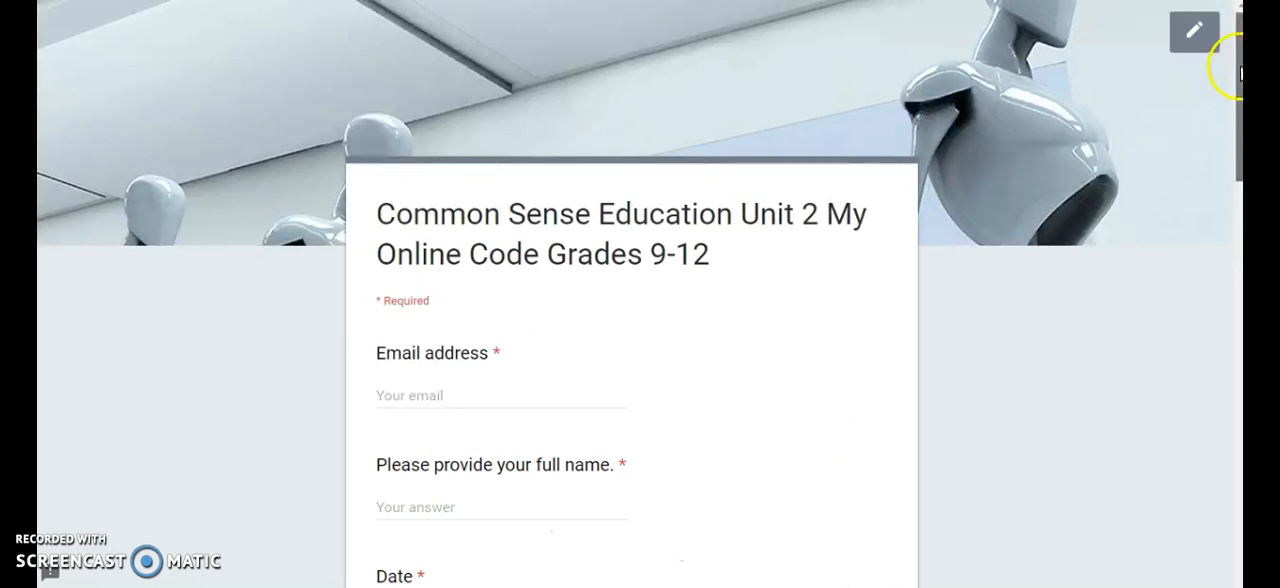
{"action": "left_click", "coordinate": [1193, 40]}
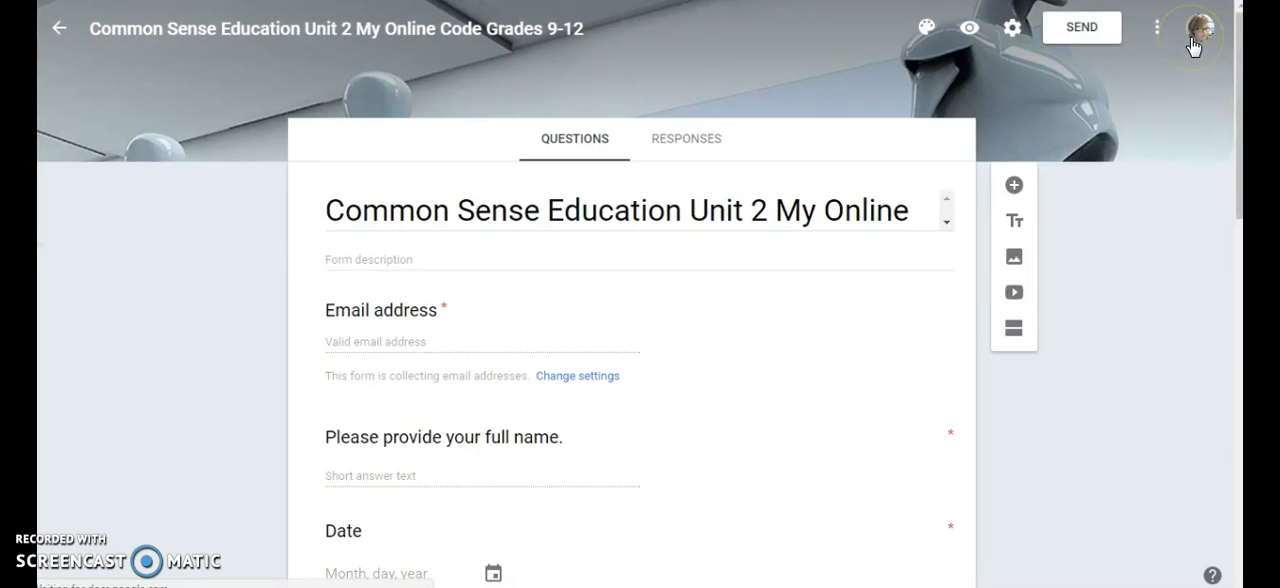
Copy a shortened link to the form from its sending options and close the send dialog
{"action": "left_click", "coordinate": [1079, 32]}
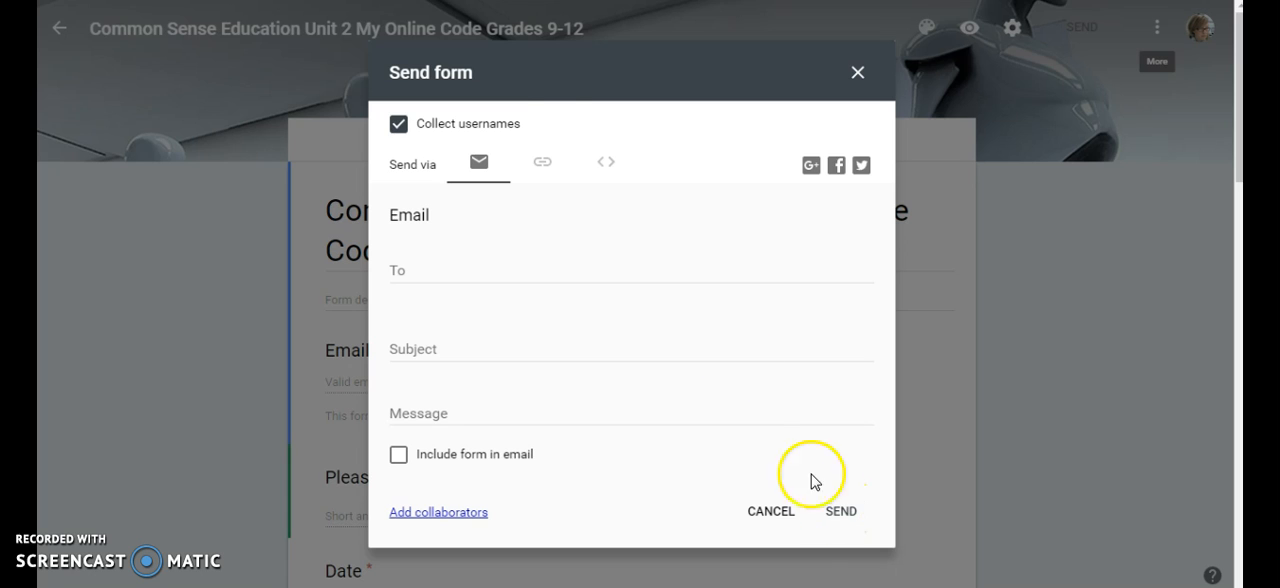
{"action": "left_click", "coordinate": [540, 160]}
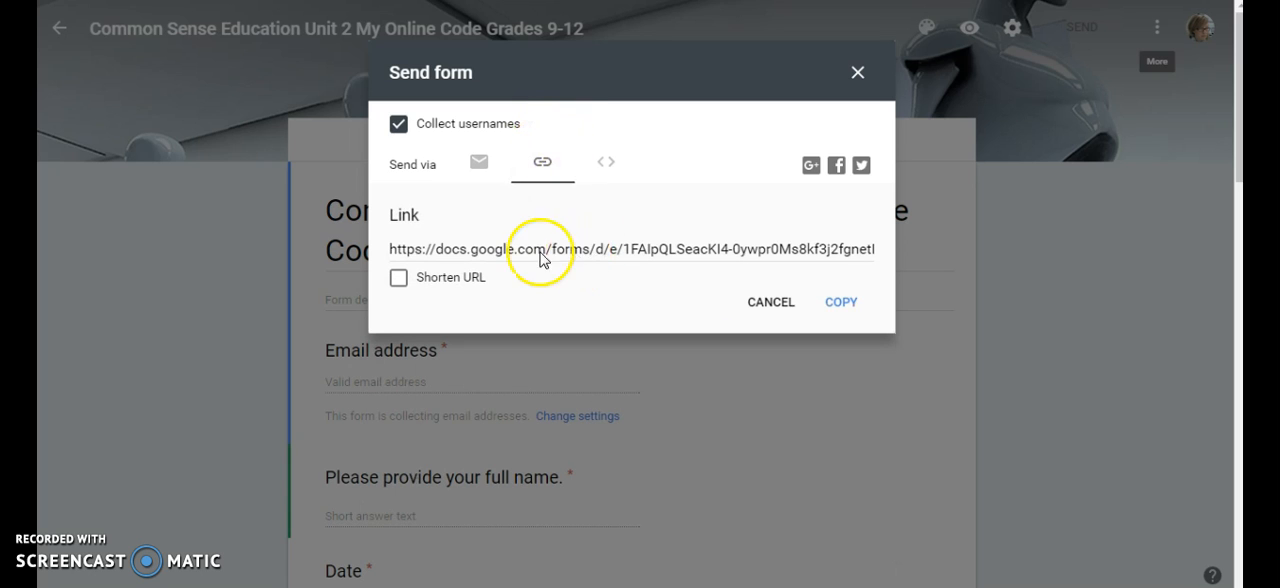
{"action": "left_click", "coordinate": [398, 277]}
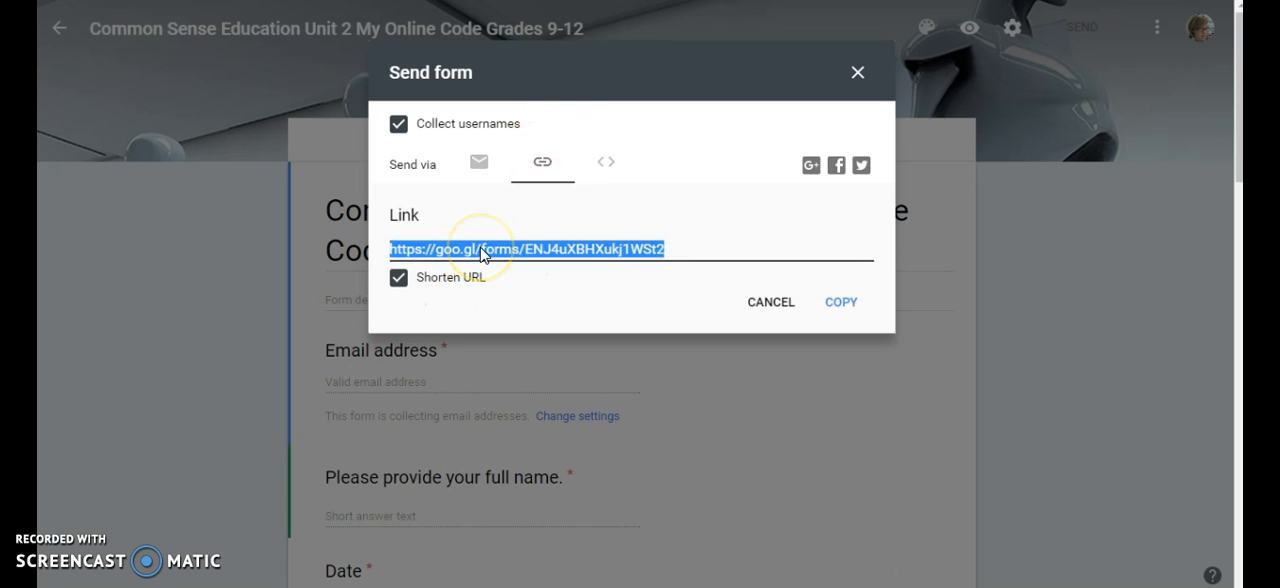
{"action": "left_click", "coordinate": [829, 305]}
{"action": "left_click", "coordinate": [785, 307]}
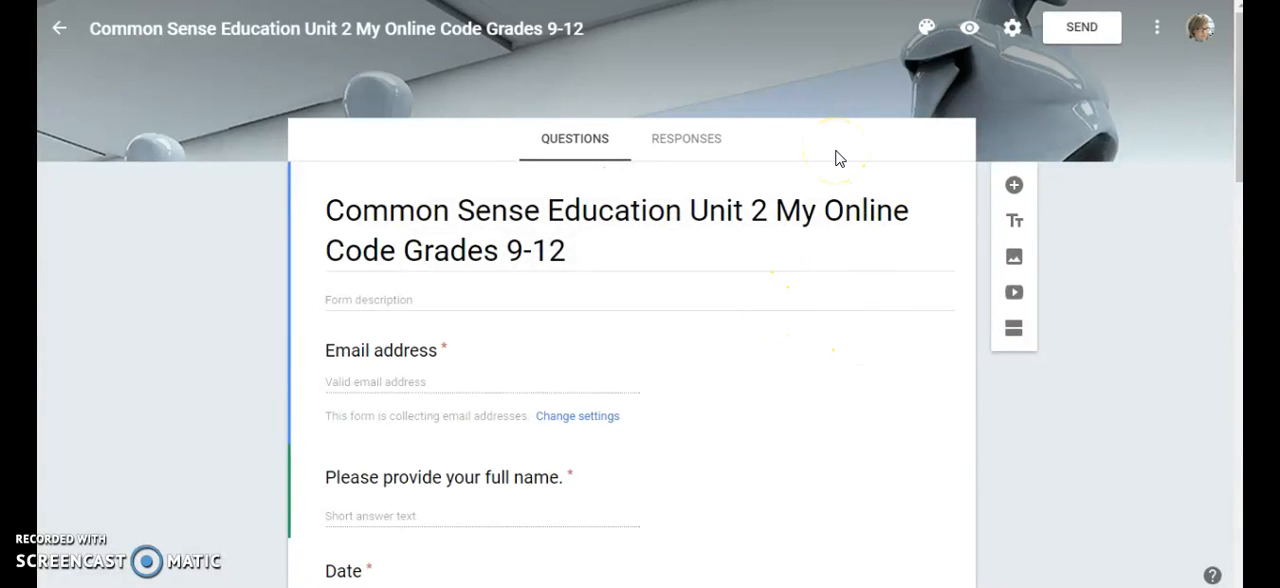
View the form's responses and open the additional options for managing them
{"action": "left_click", "coordinate": [683, 141]}
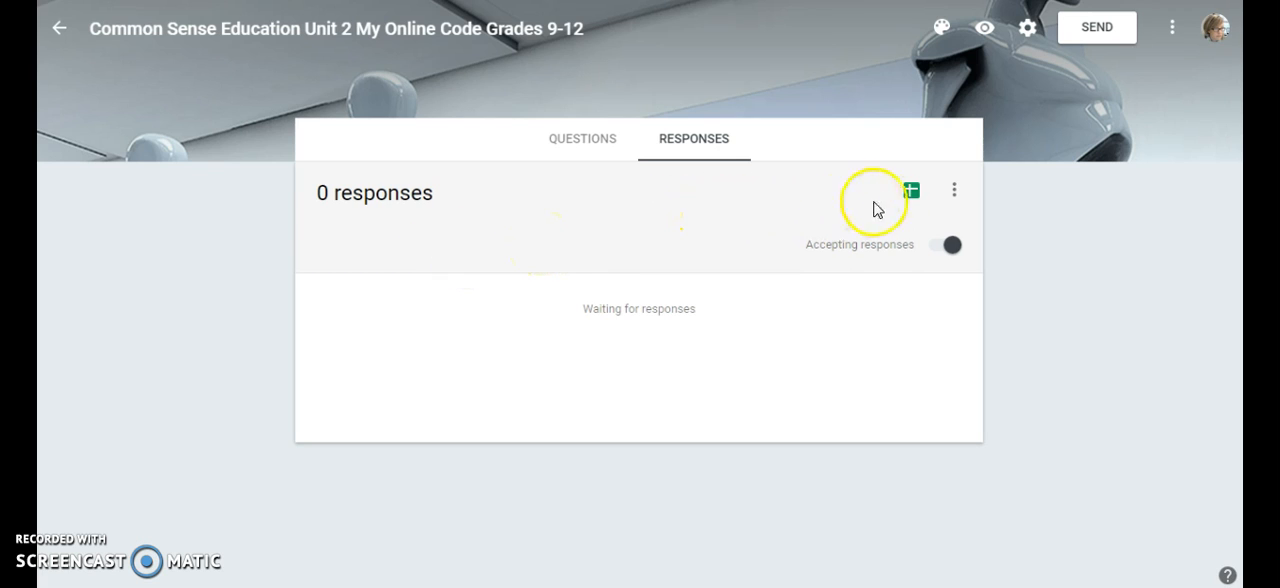
{"action": "left_click", "coordinate": [955, 192]}
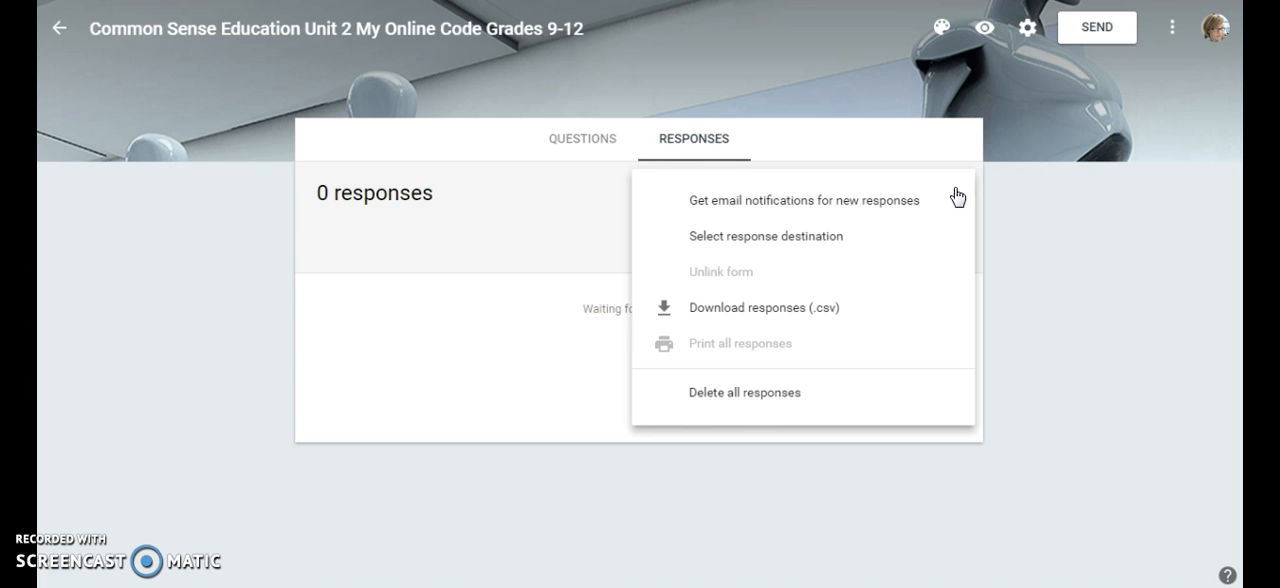